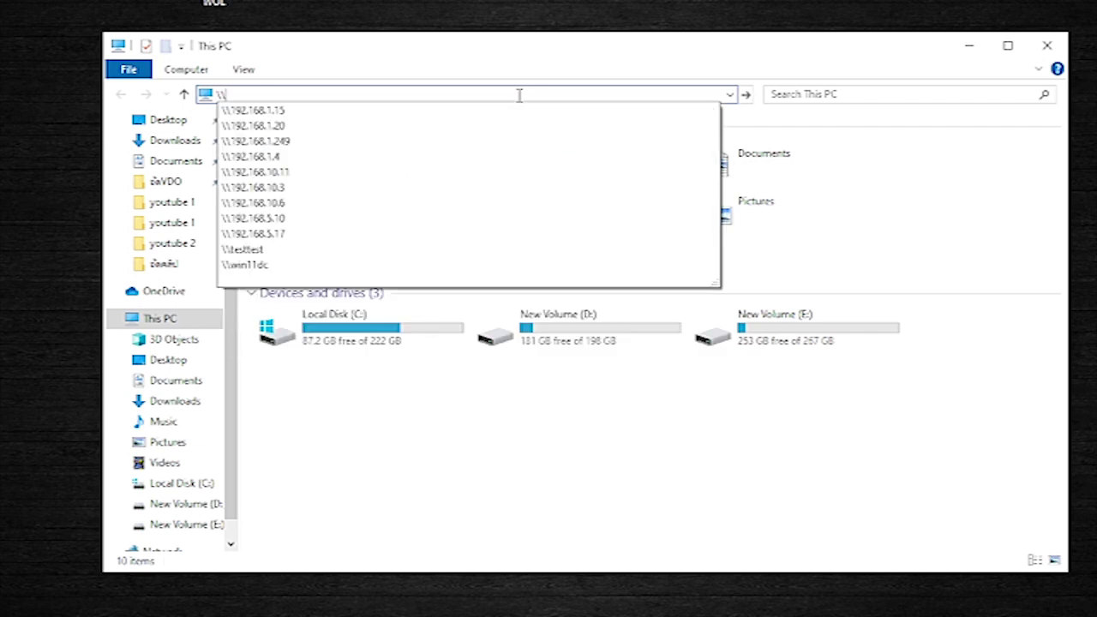
- Try to open the network location \\192.168.10.5 in File Explorer and dismiss the access error
text(192.168.10.5)
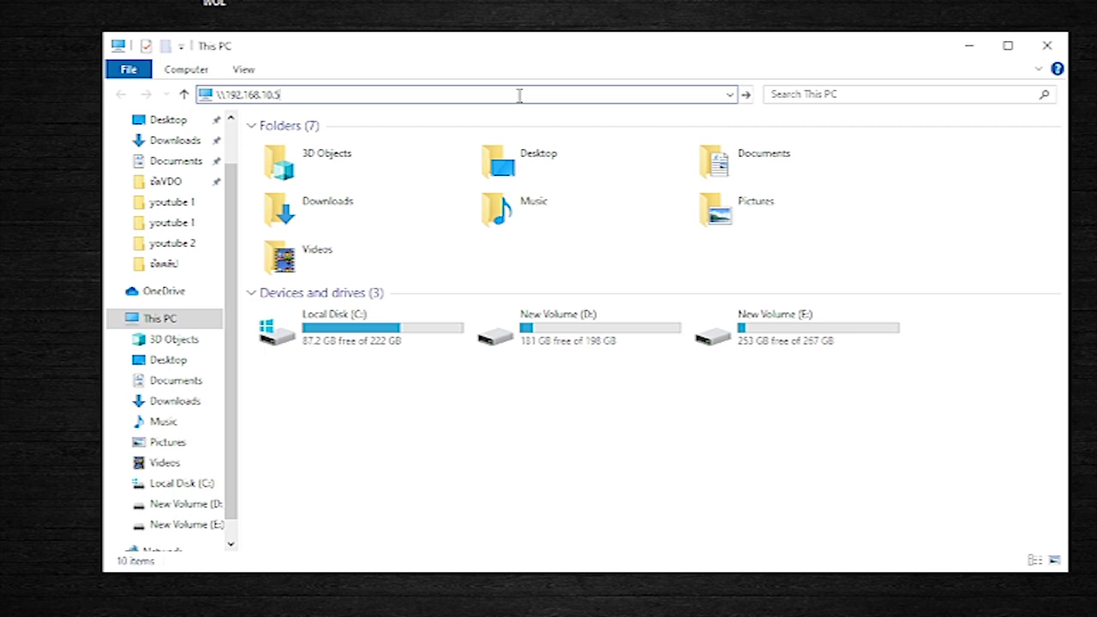
key(Return)
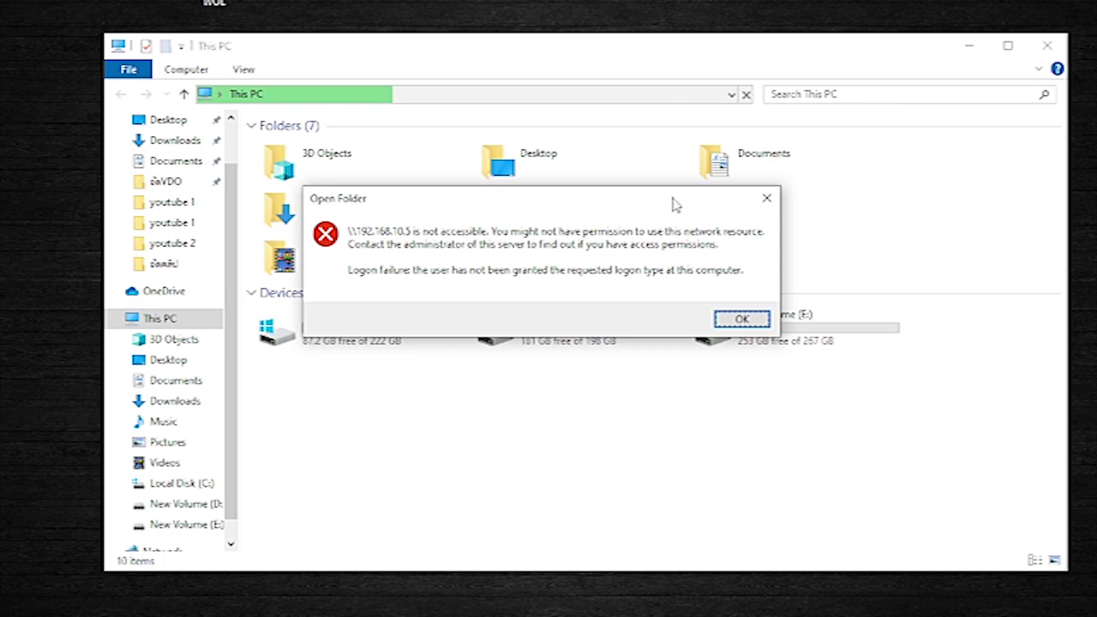
click(768, 202)
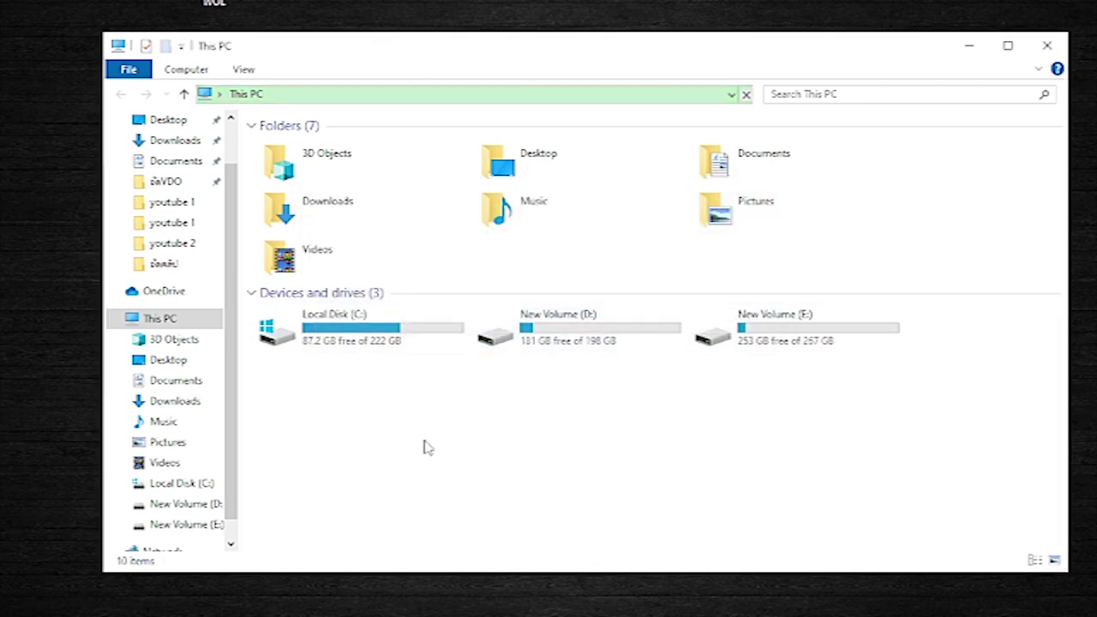
- Try to open the server by its host name, \\dc, and dismiss the access error
click(373, 95)
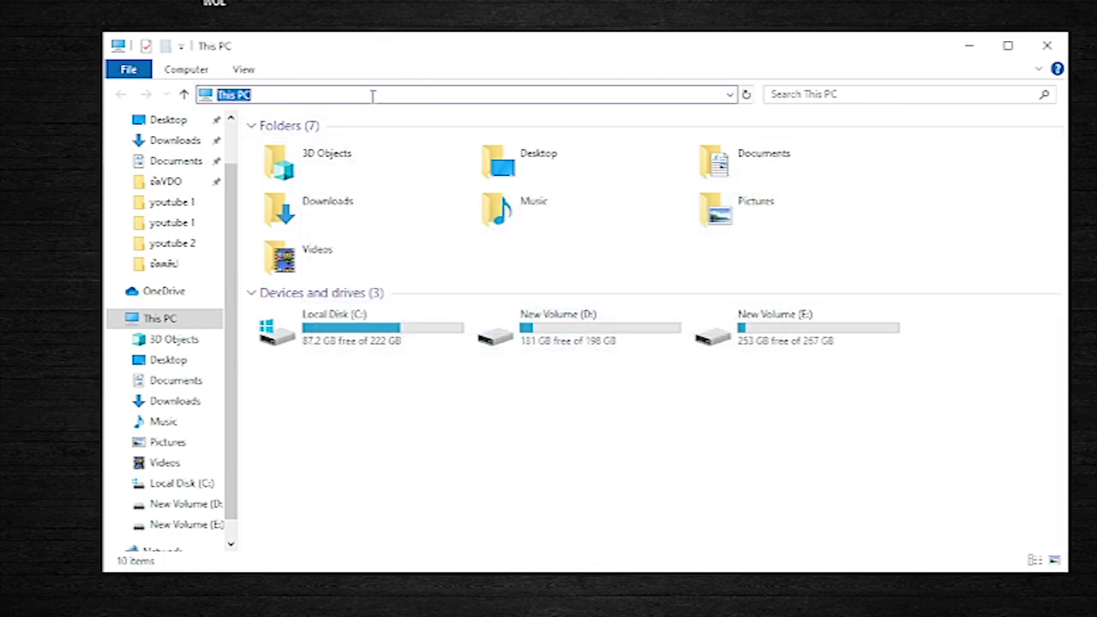
text(\\)
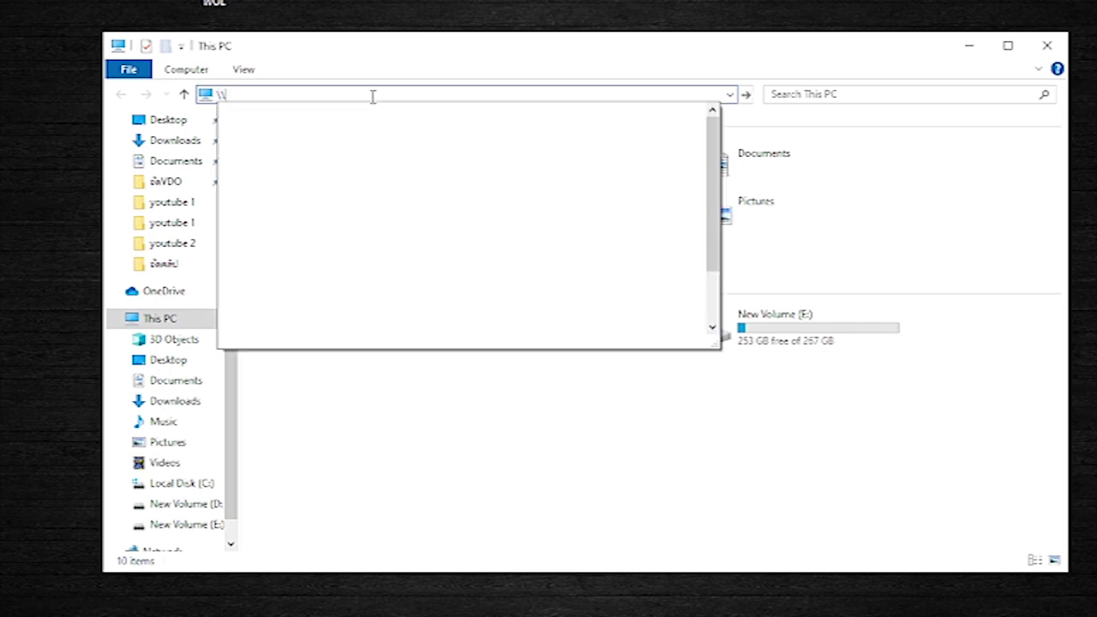
text(dc)
key(Return)
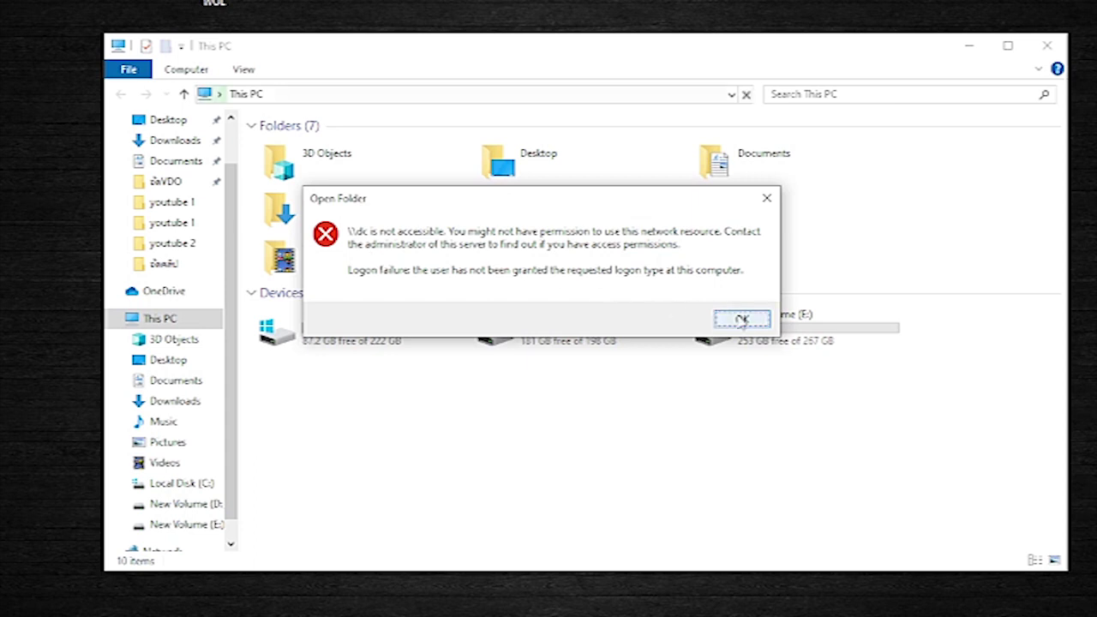
click(741, 319)
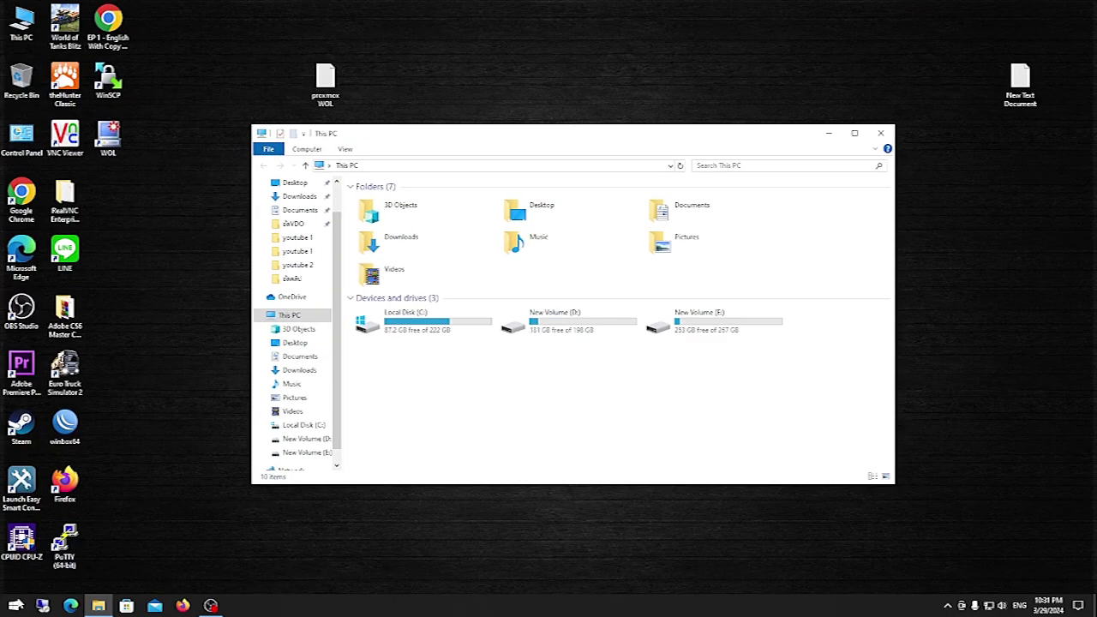
- Open Control Panel in small icons view and display the saved Windows Credentials in Credential Manager
click(17, 606)
text(con)
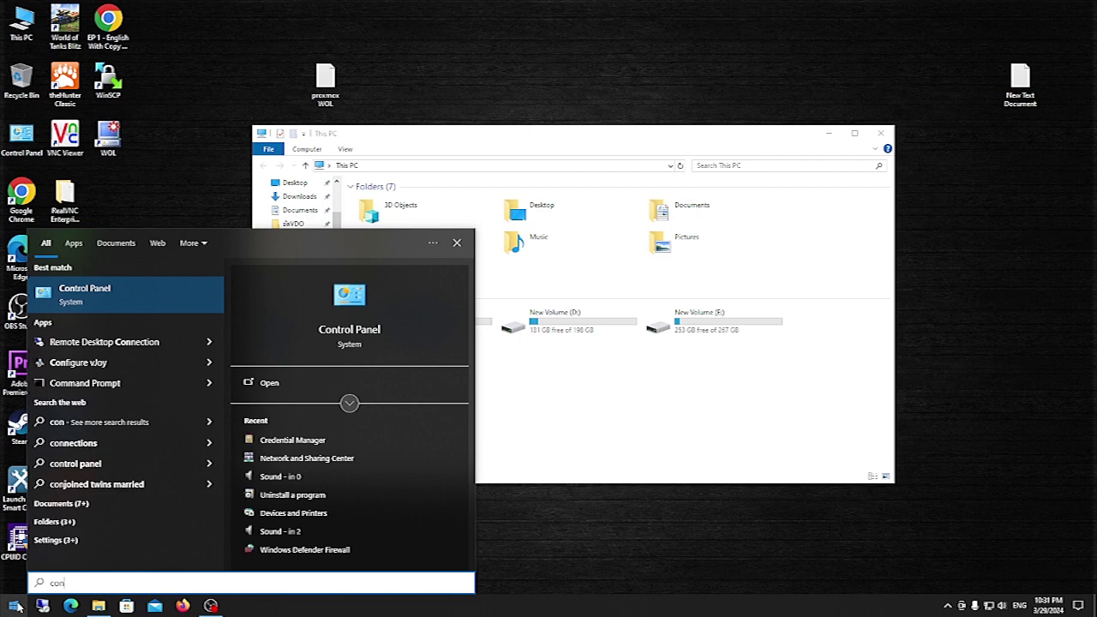
key(Return)
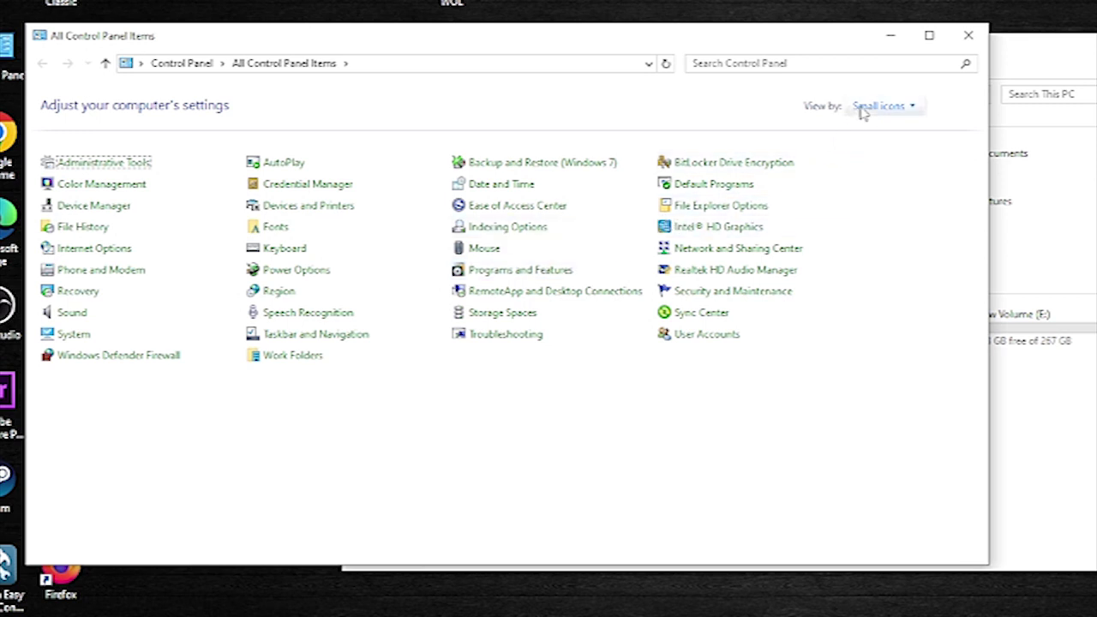
click(890, 107)
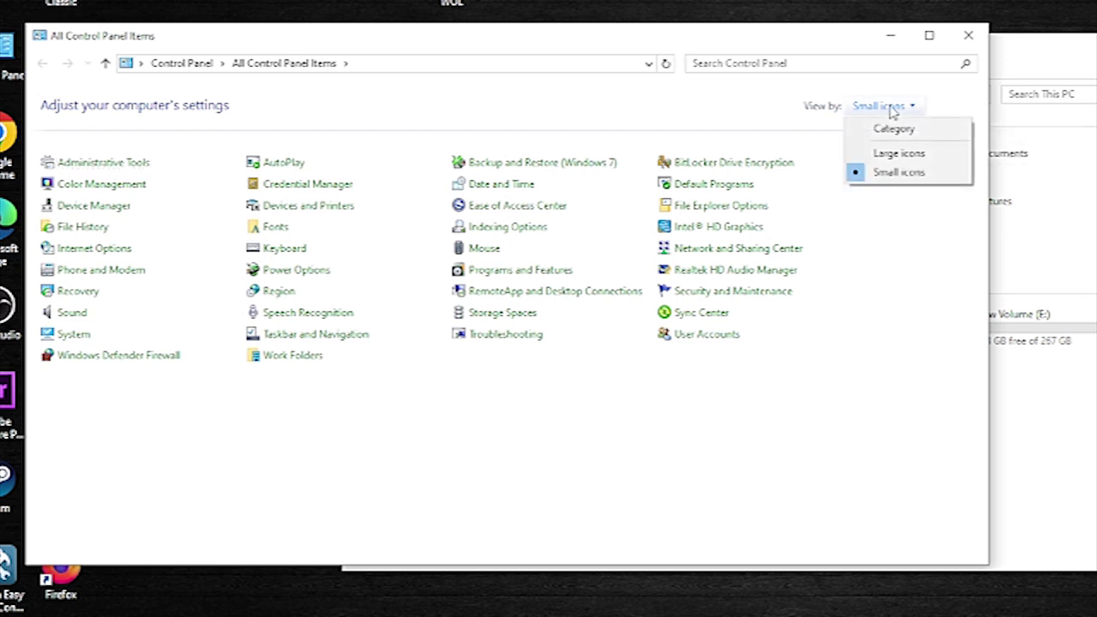
click(895, 176)
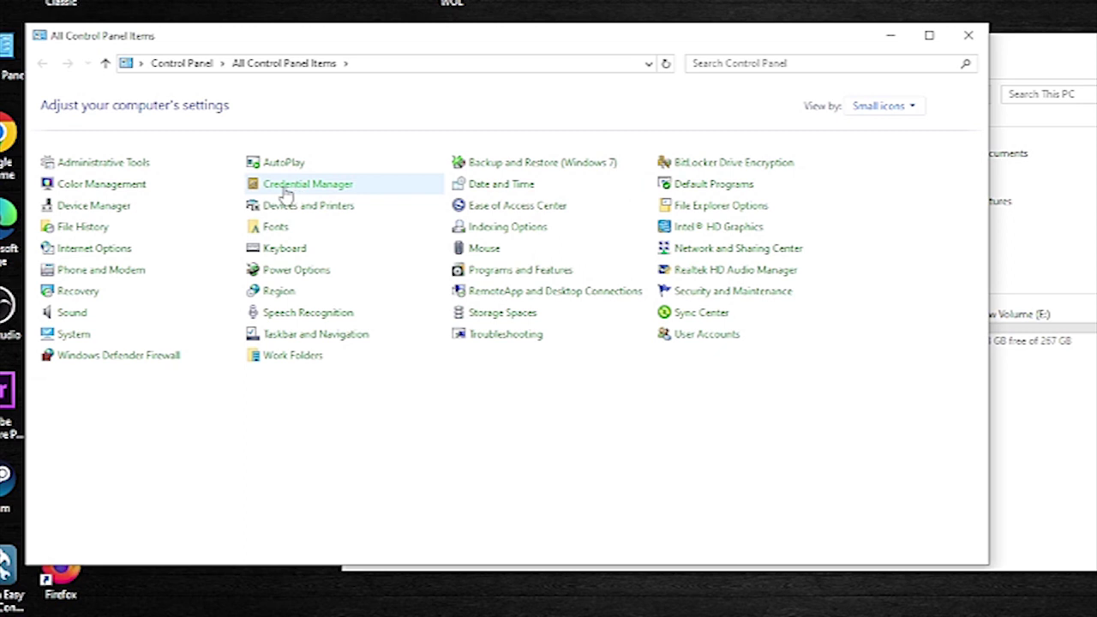
click(351, 192)
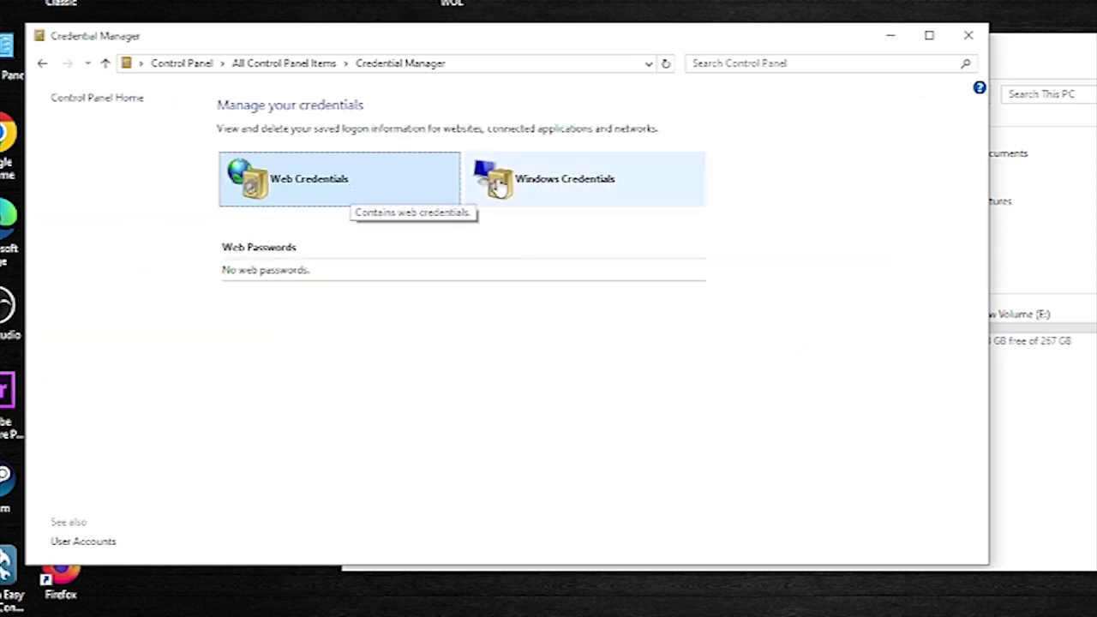
click(555, 189)
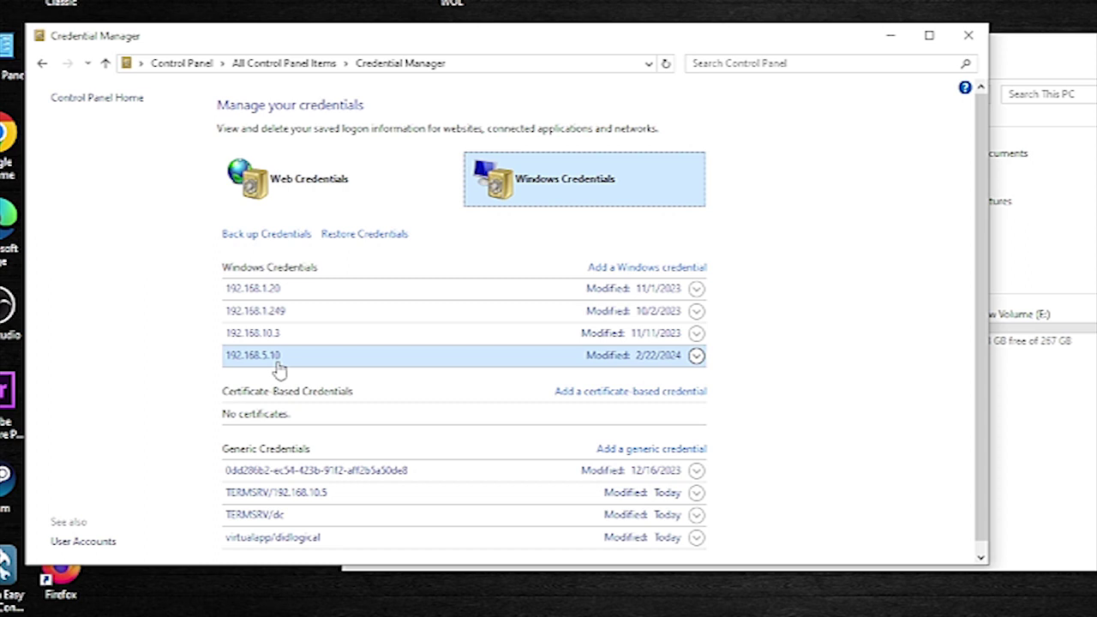
- Remove the saved Windows credentials for 192.168.5.10 and 192.168.1.20, confirming each deletion
click(696, 356)
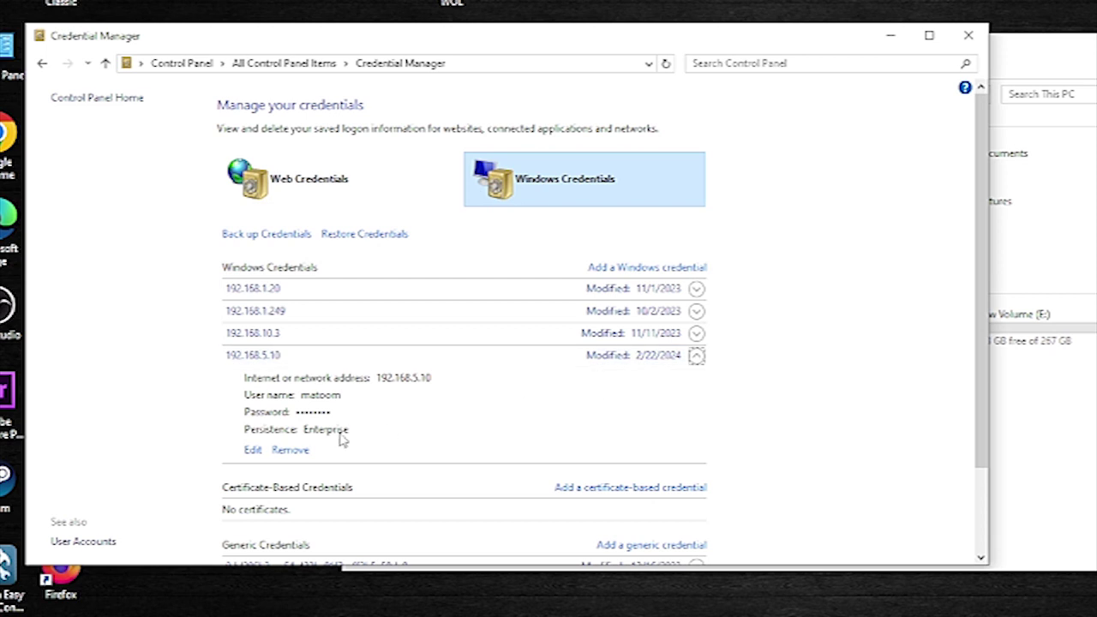
click(289, 452)
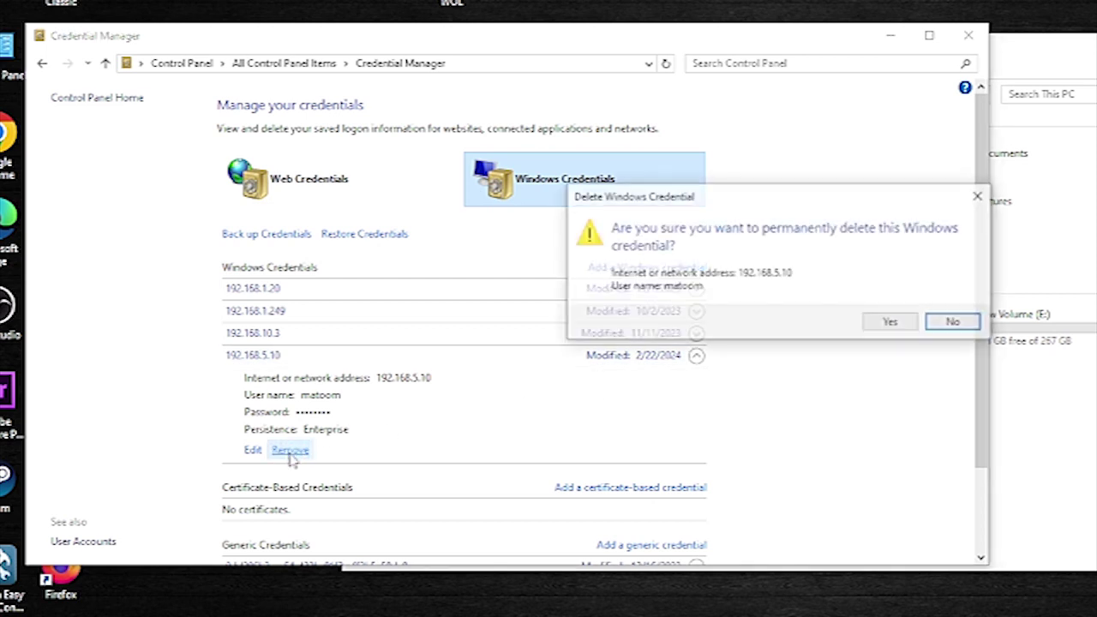
click(893, 324)
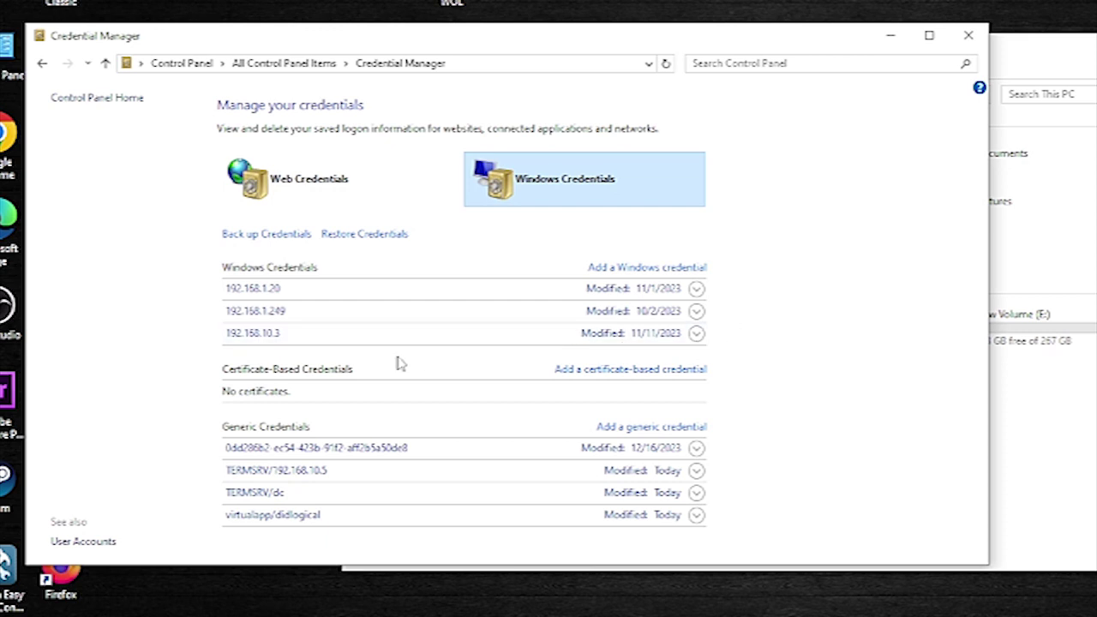
click(695, 288)
click(288, 382)
key(Return)
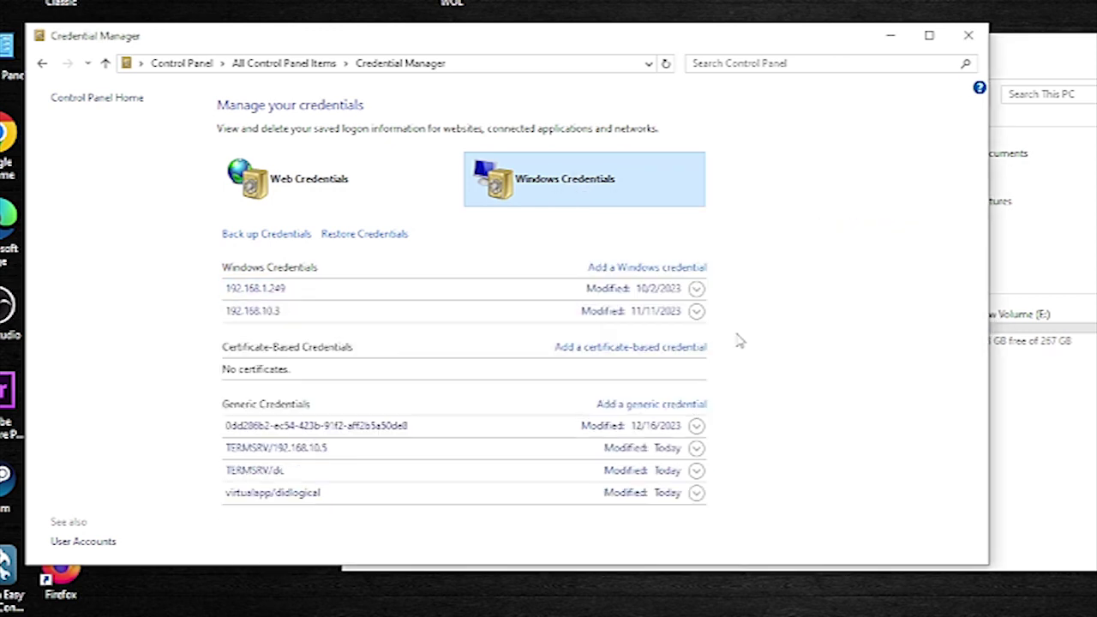
- Remove the saved Windows credentials for 192.168.1.249 and 192.168.10.3, confirming each deletion
click(695, 289)
click(289, 382)
click(891, 321)
click(433, 291)
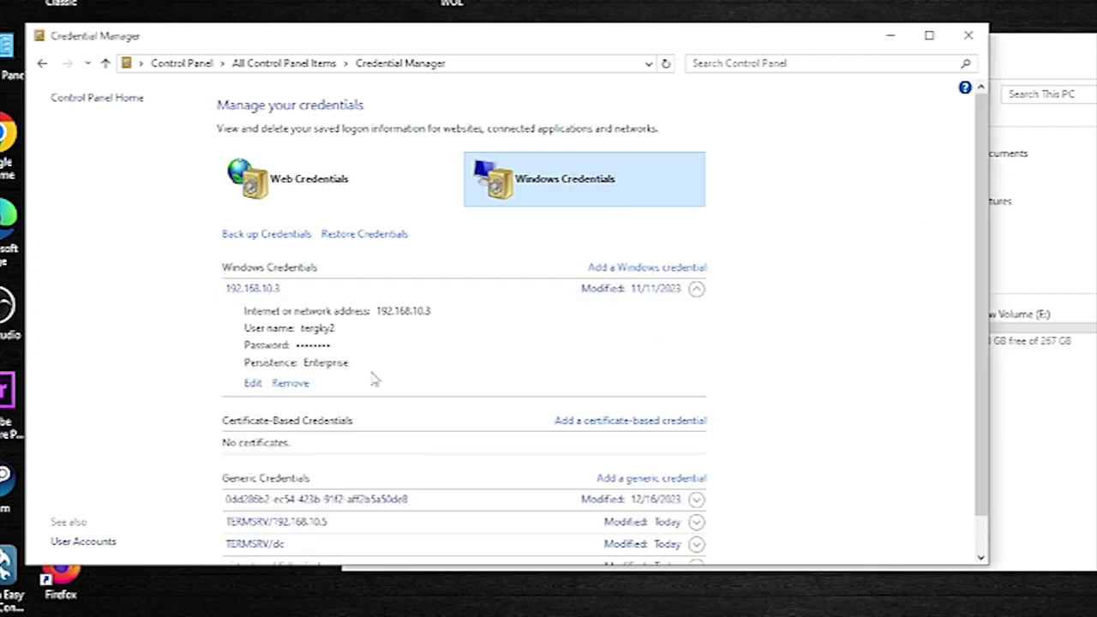
click(289, 382)
click(891, 321)
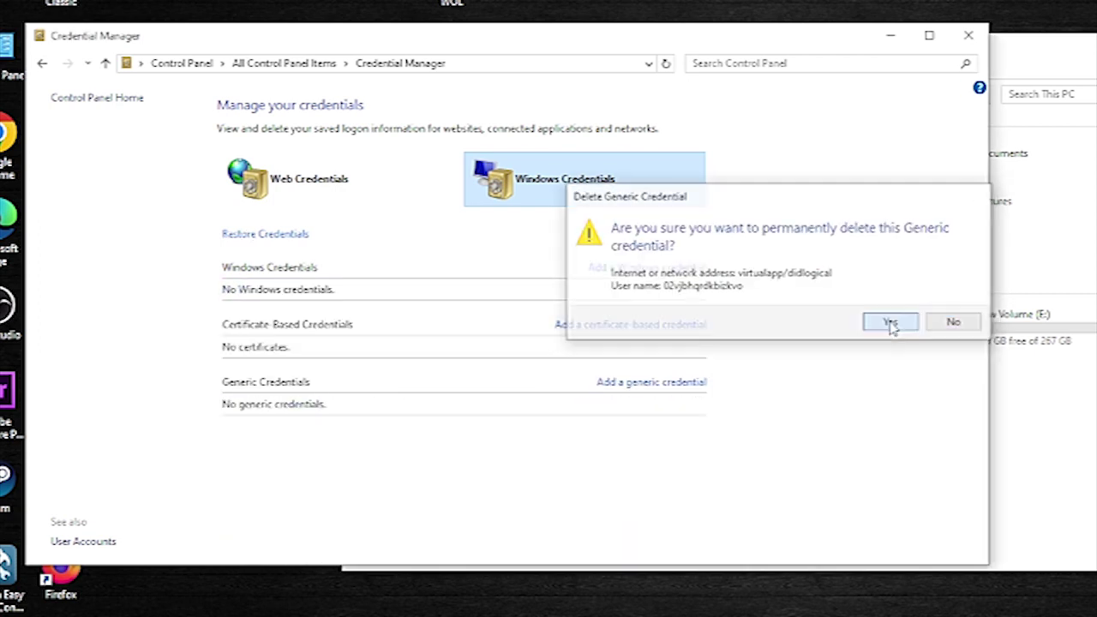
- Confirm deleting the virtualapp/didlogical generic credential and minimize the Credential Manager window
click(888, 320)
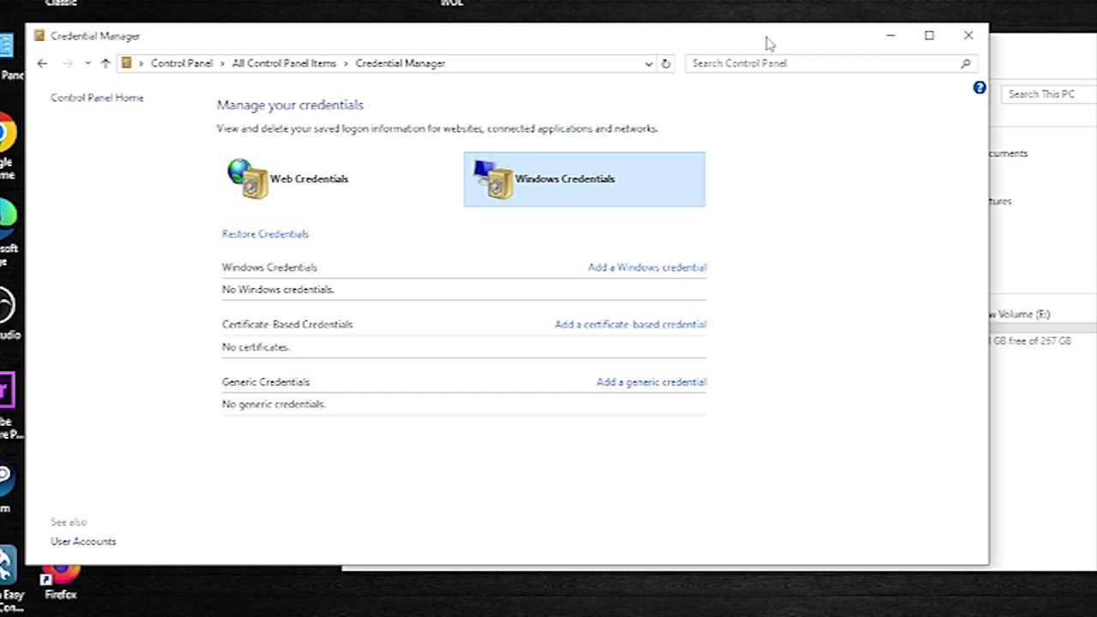
drag(768, 43, 878, 125)
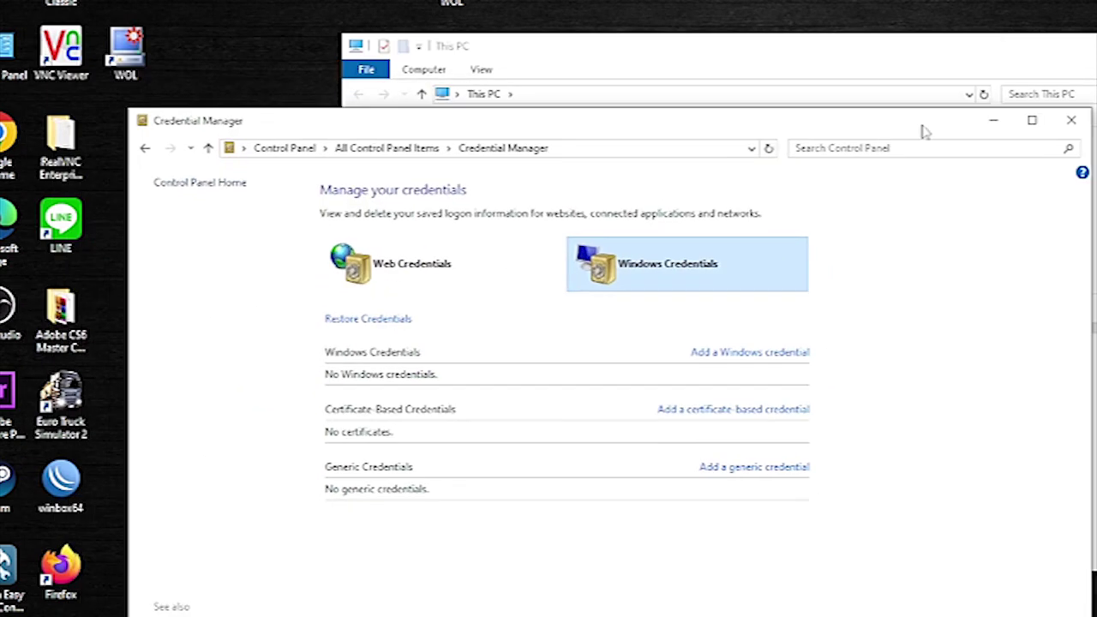
click(995, 121)
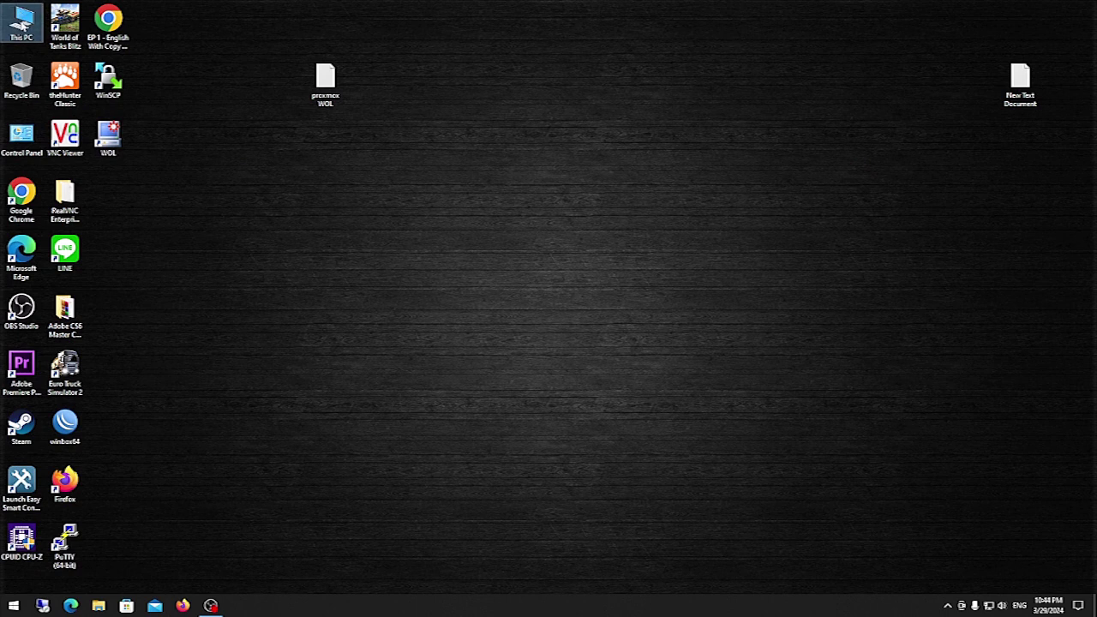
- Open This PC and retry access to \\192.168.10.5, dismissing the error dialog
double_click(22, 23)
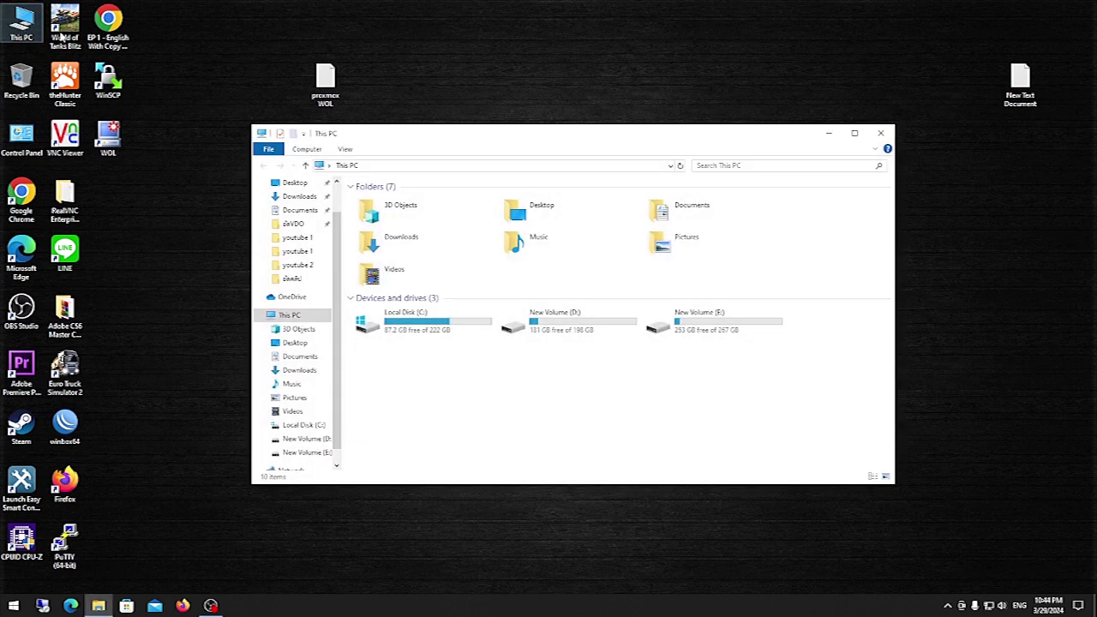
click(554, 168)
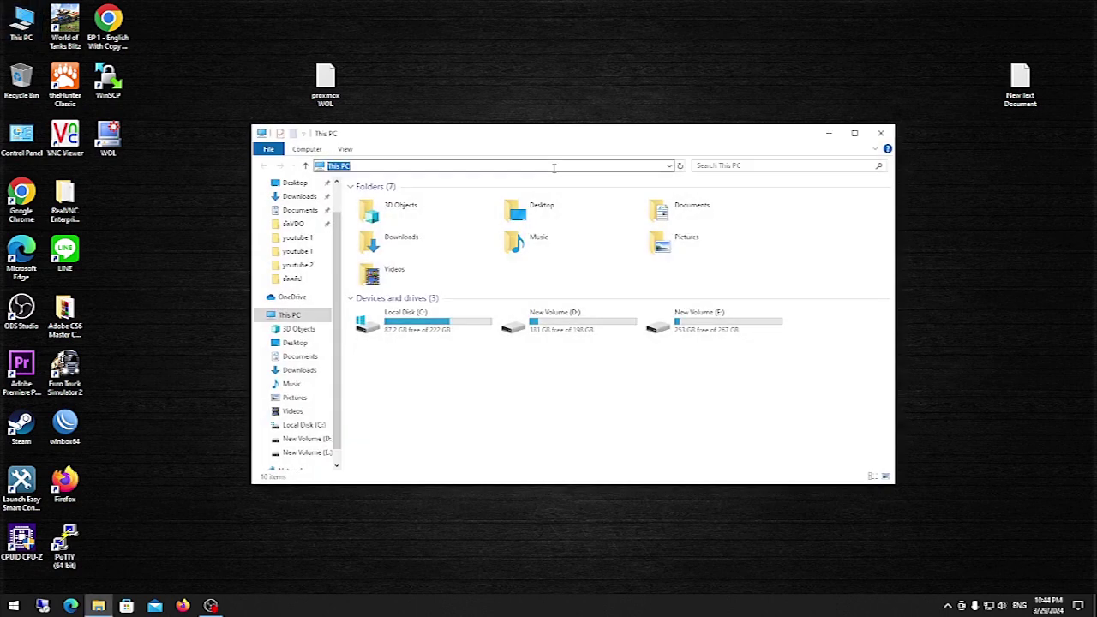
text(\\192.168.10.5)
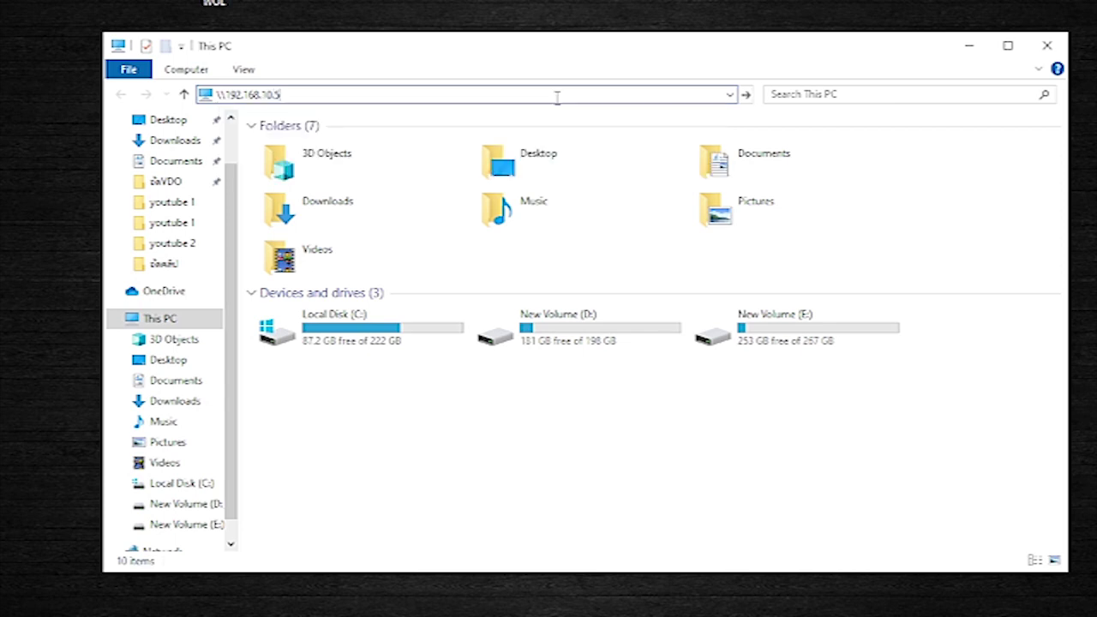
key(Return)
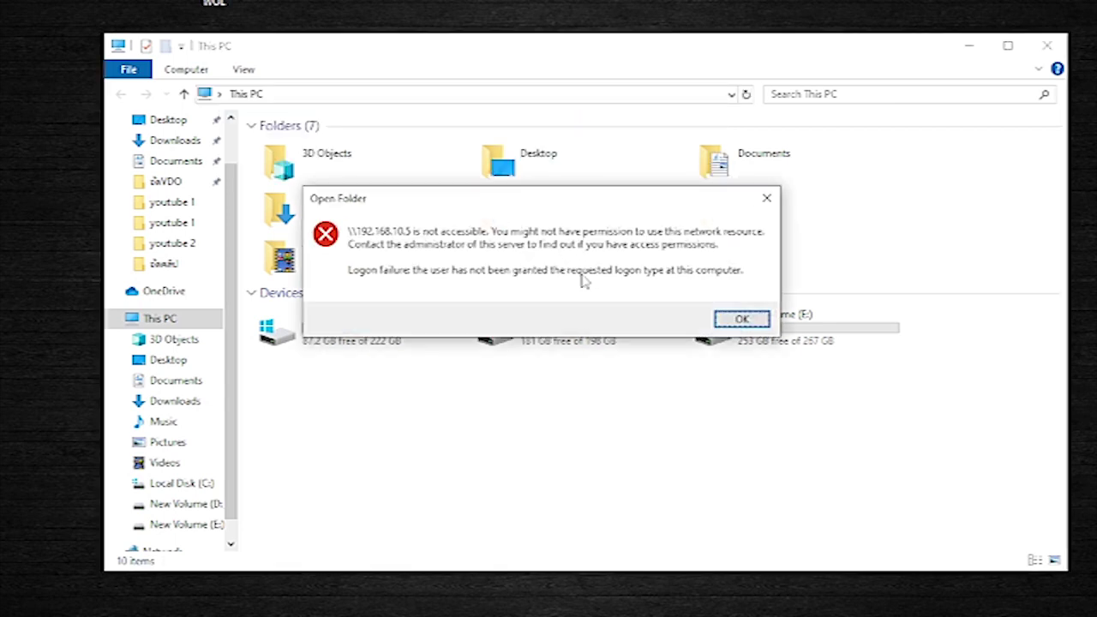
click(740, 320)
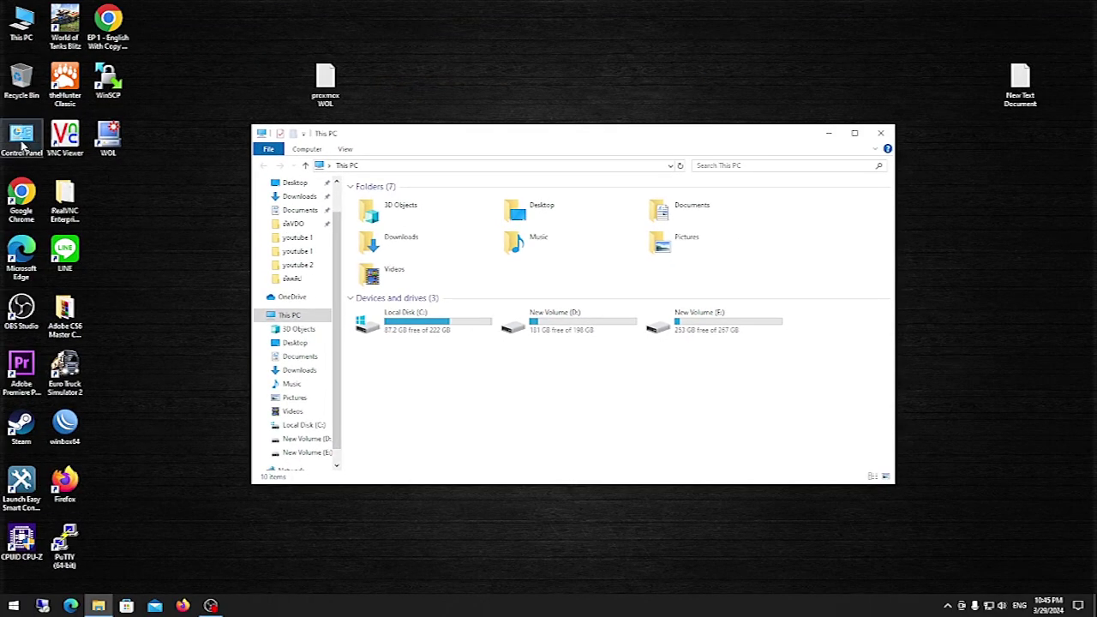
- Open Credential Manager from Control Panel and display the Windows Credentials
double_click(21, 142)
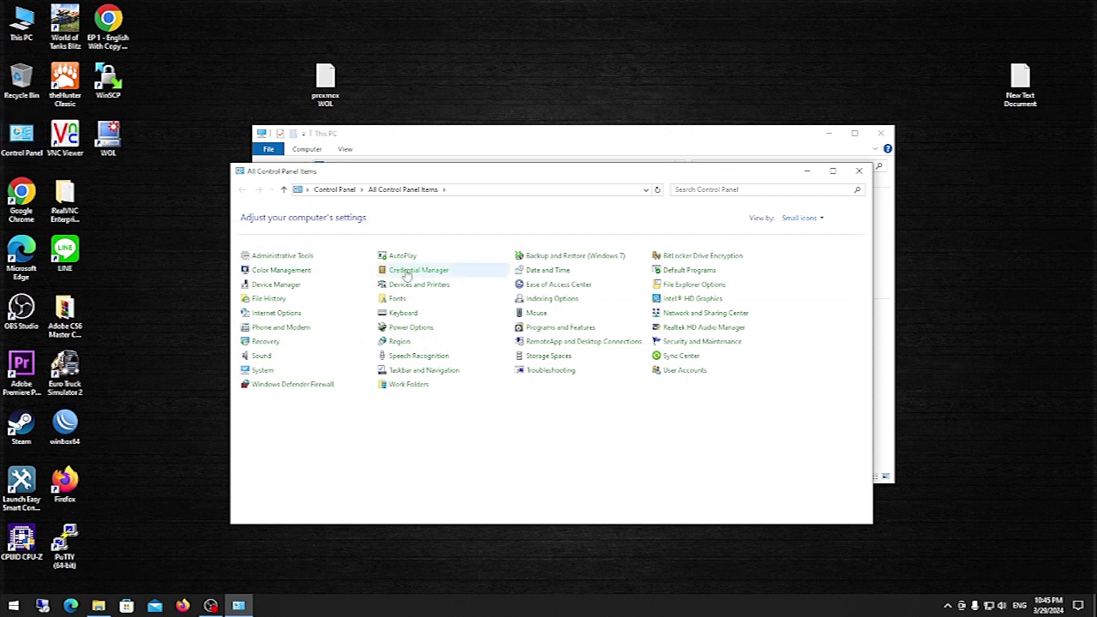
click(407, 271)
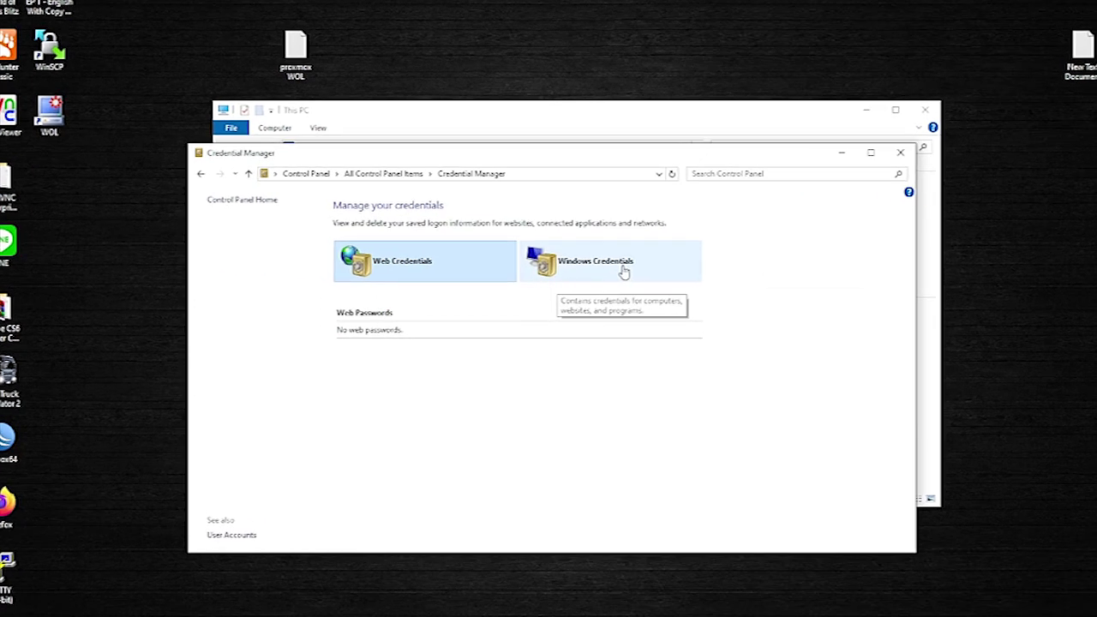
click(623, 271)
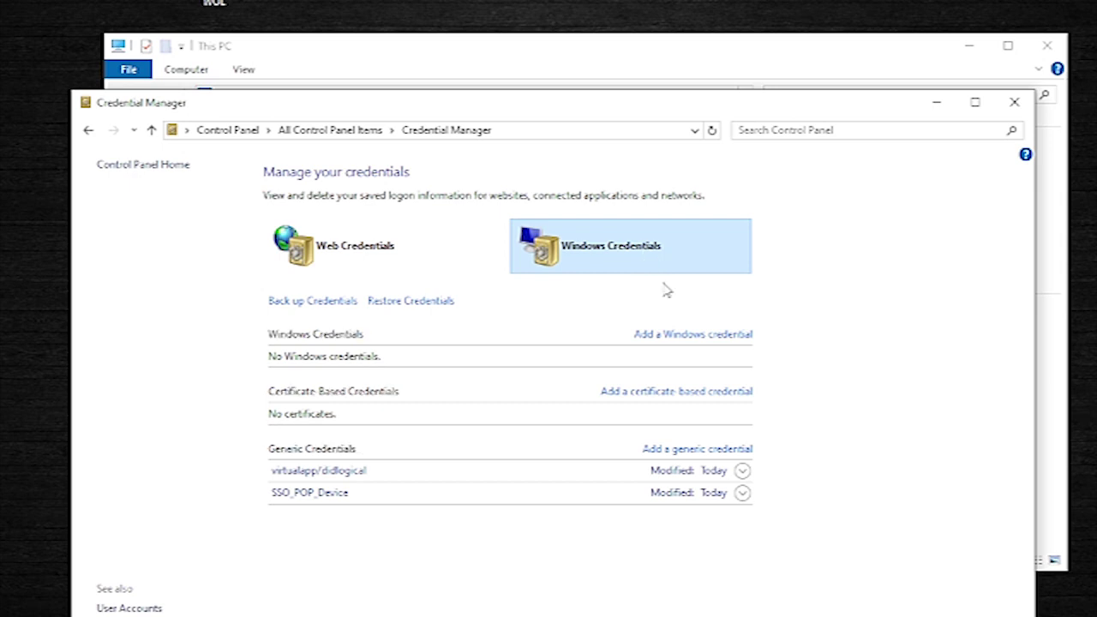
- Add a Windows credential for the network address \\dc, entering the account's user name and password
click(712, 335)
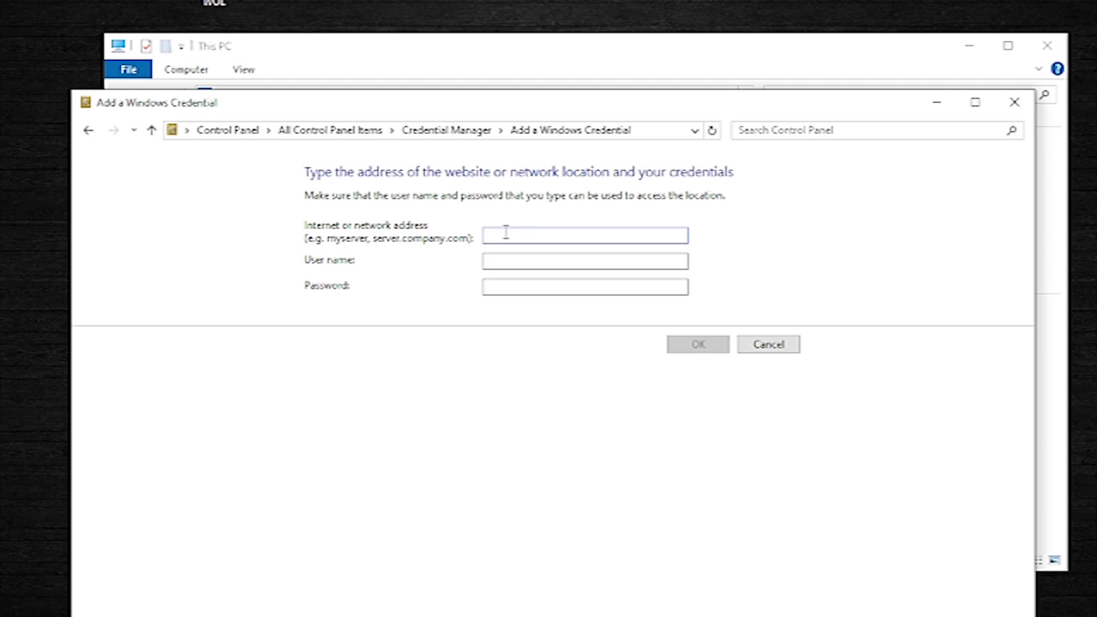
text(\\dc)
click(525, 261)
text(matoom)
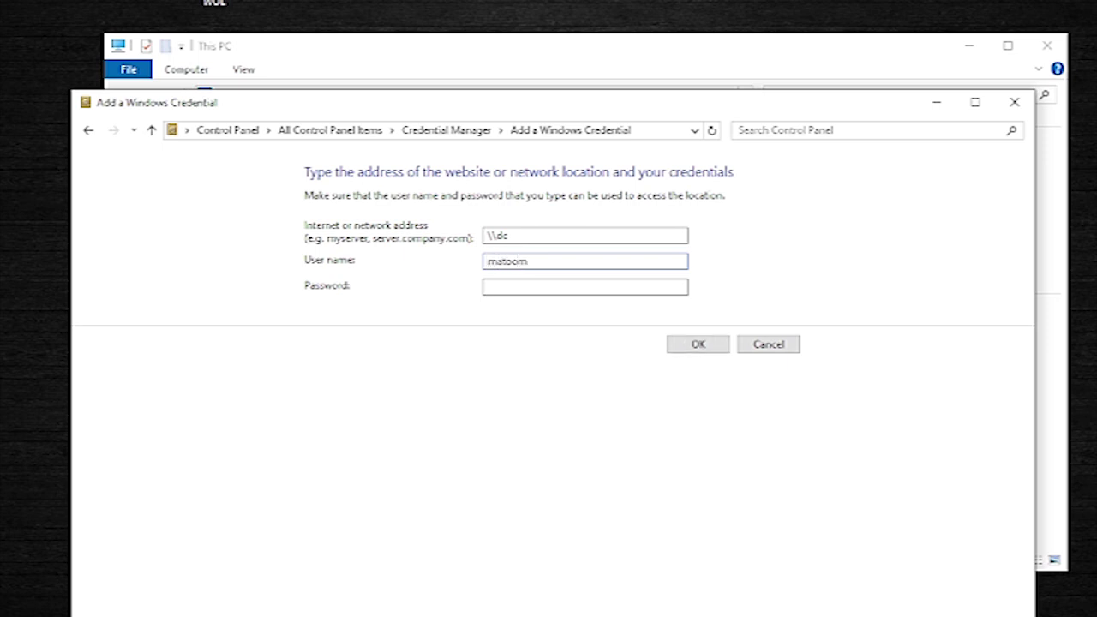
click(531, 285)
text(*******)
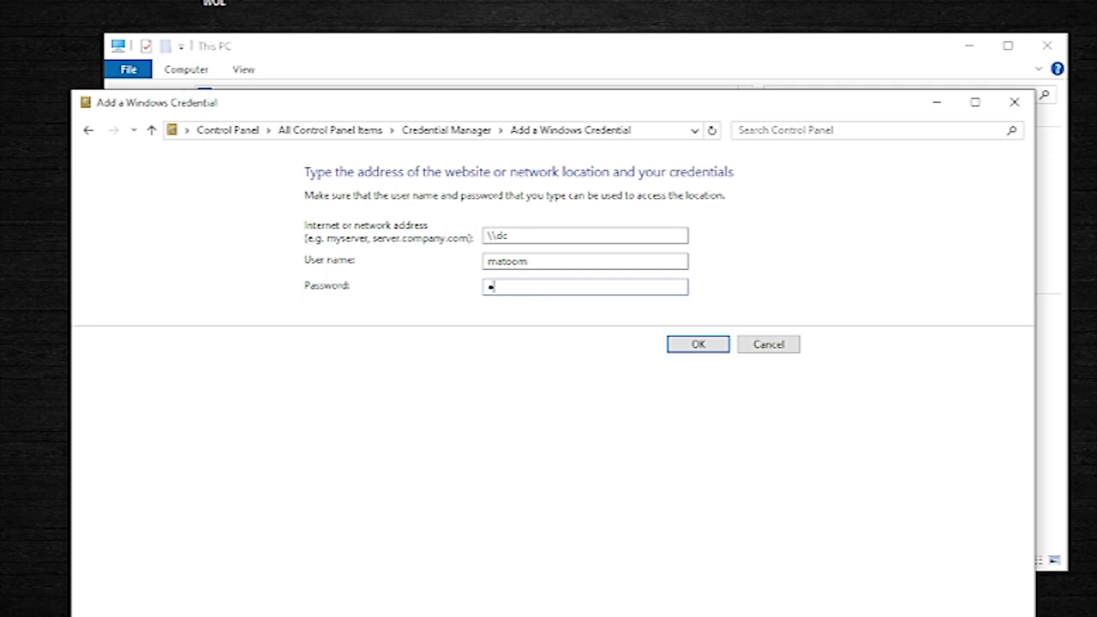
text(*******)
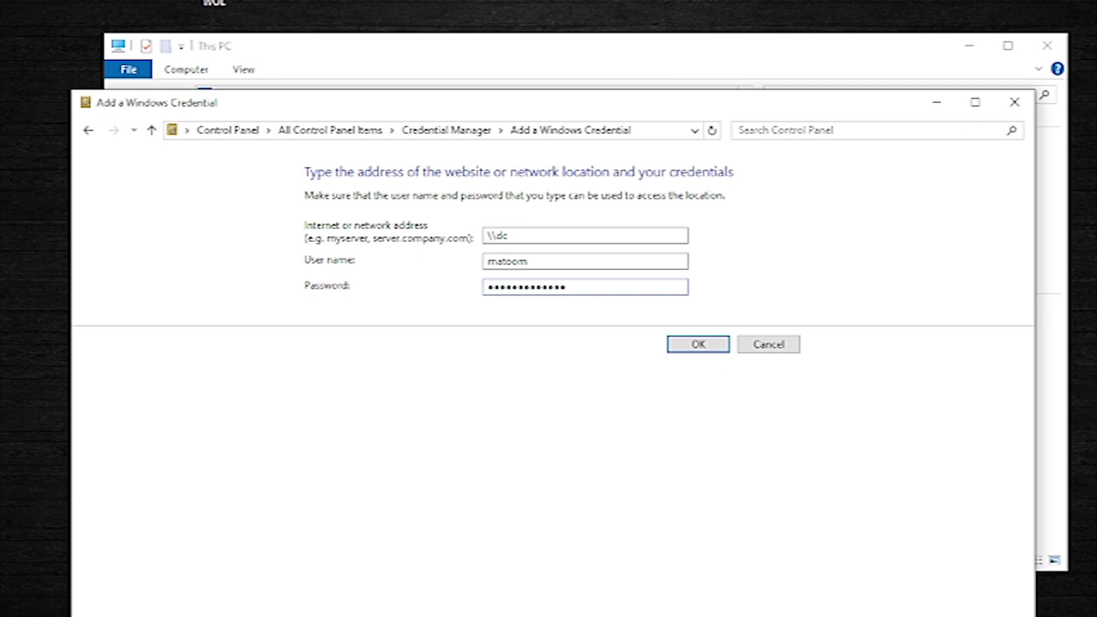
click(694, 345)
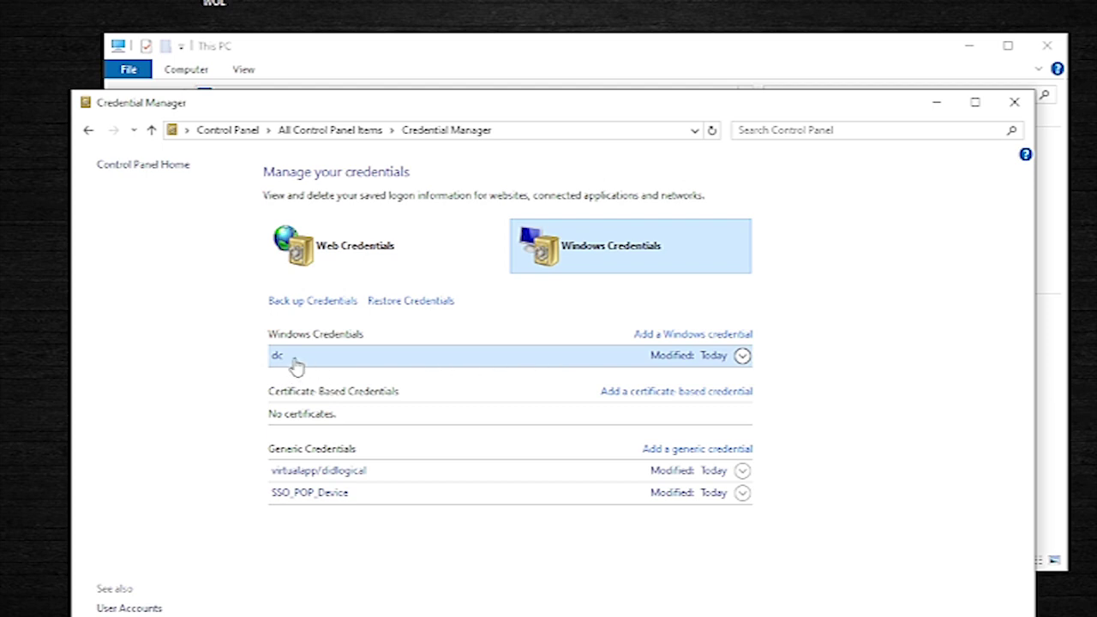
- Add a Windows credential for the network address \\192.168.10.5 with the account's user name and password, and close Credential Manager
click(691, 336)
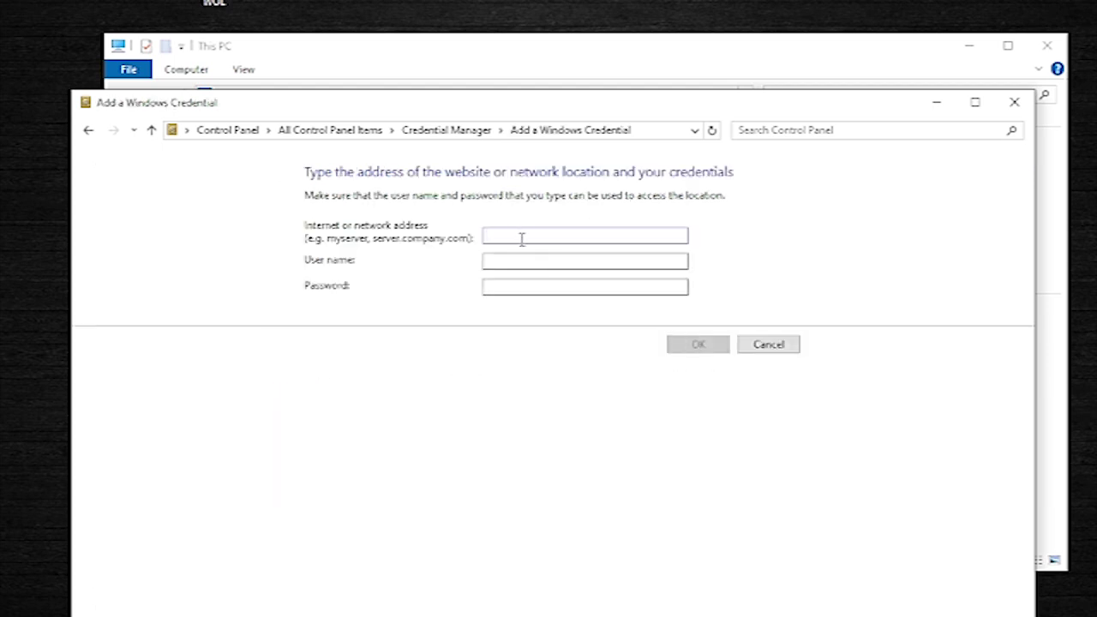
text(\\192.168.)
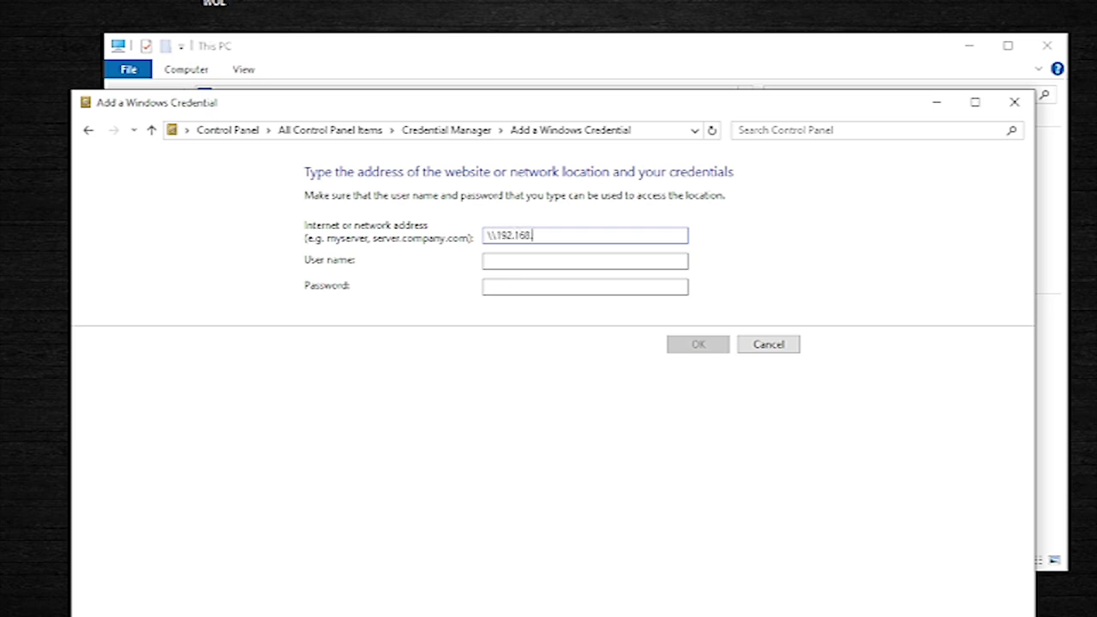
text(10.5)
click(536, 263)
text(matoom)
click(560, 284)
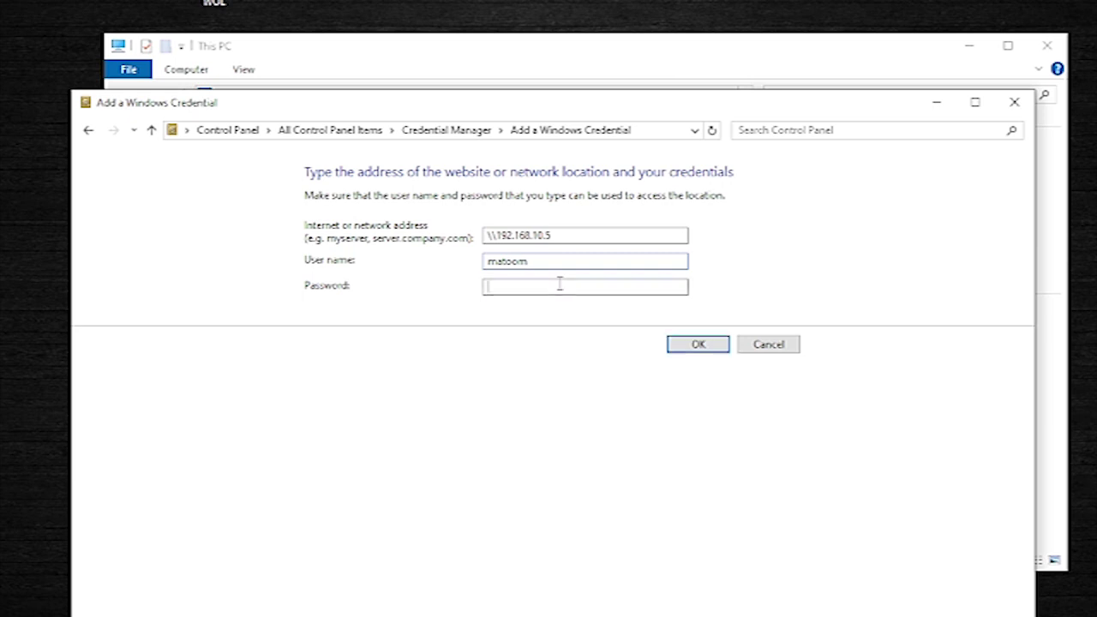
text(*************)
click(692, 346)
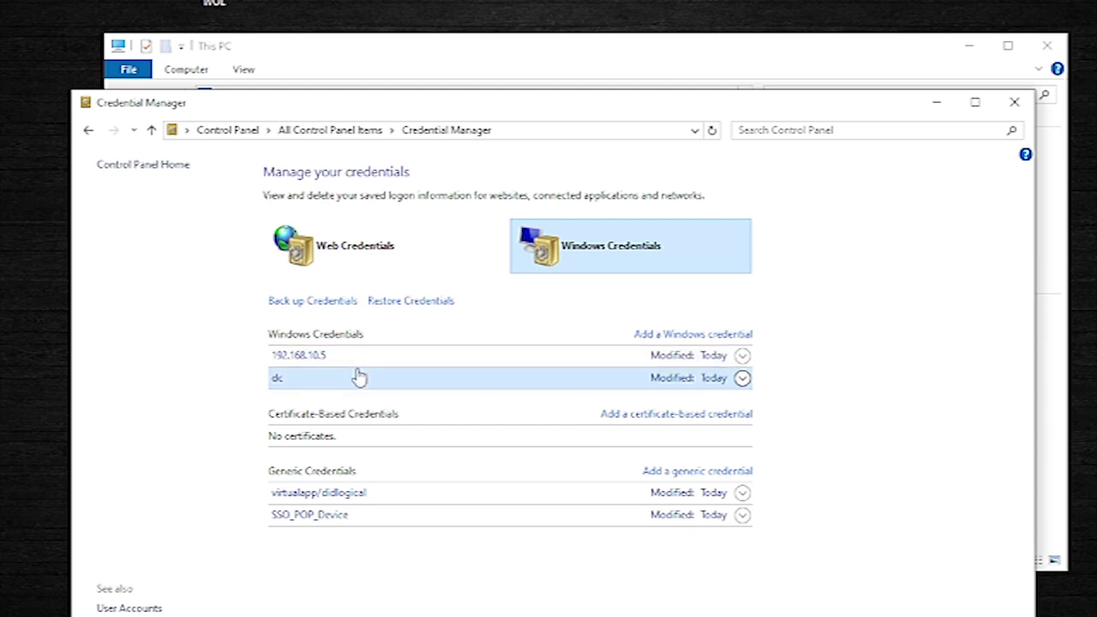
click(1013, 103)
- Access the shared server at \\192.168.10.5 from File Explorer and open its Data folder
click(475, 95)
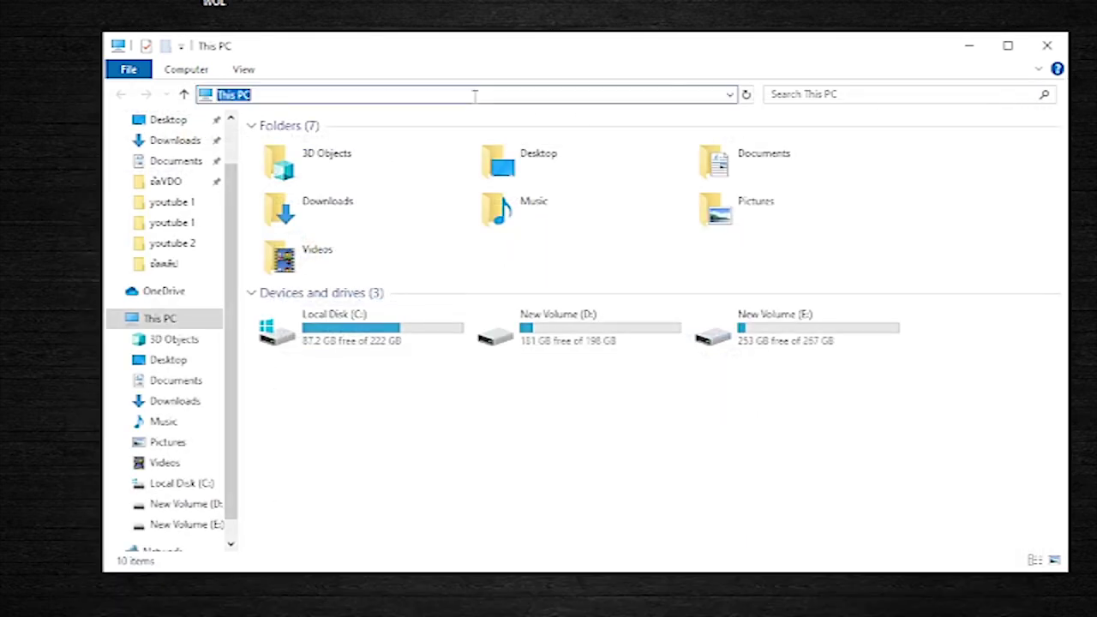
text(\\)
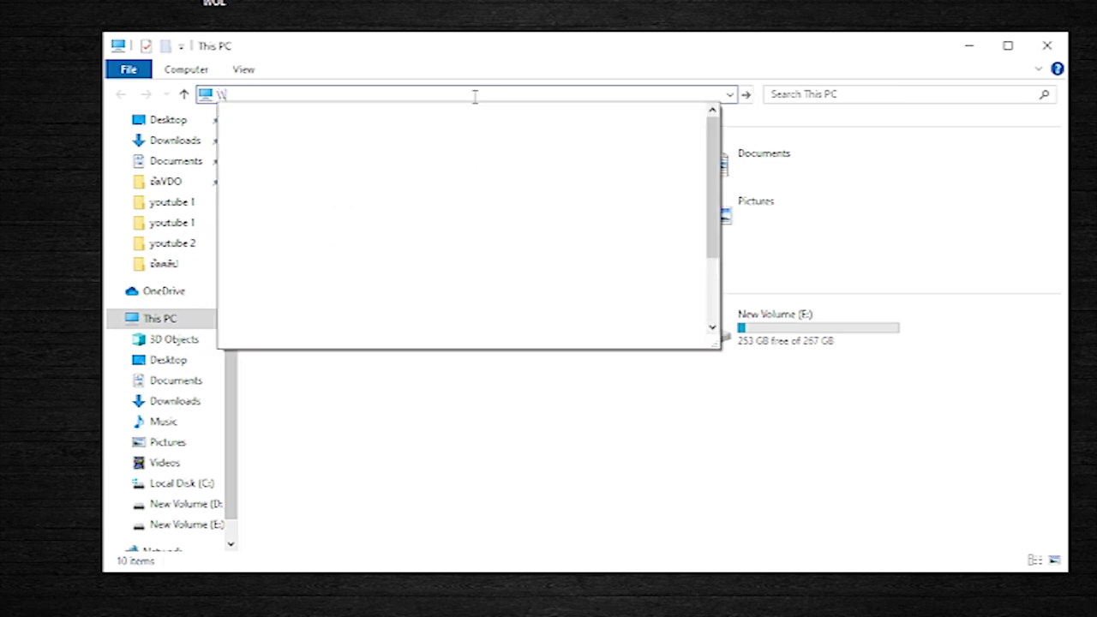
text(192)
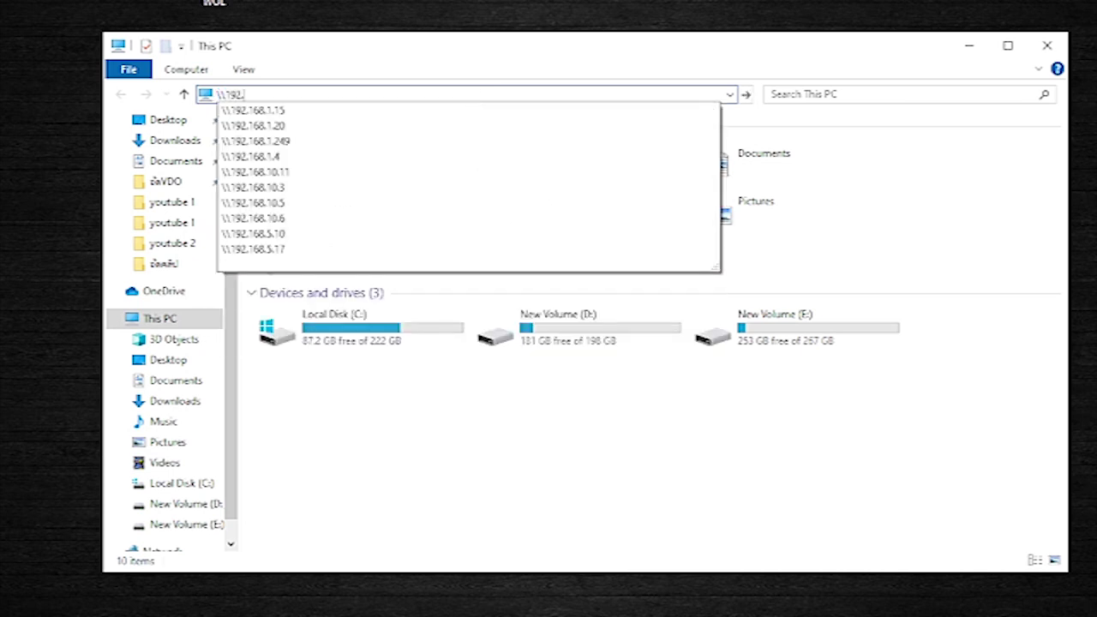
text(.168.10.5)
key(Return)
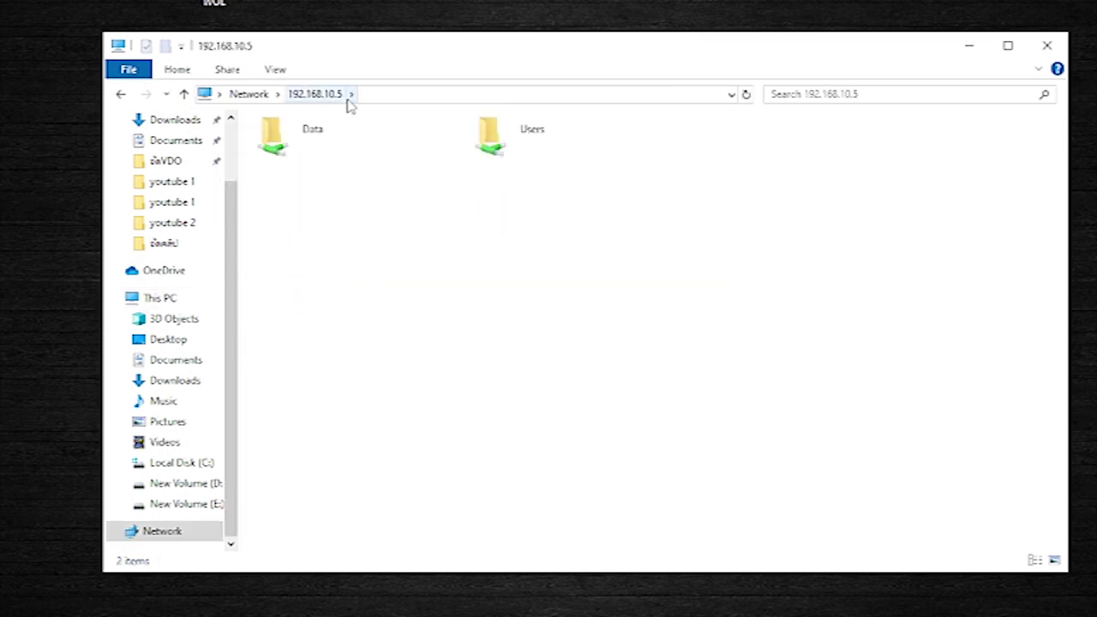
double_click(326, 138)
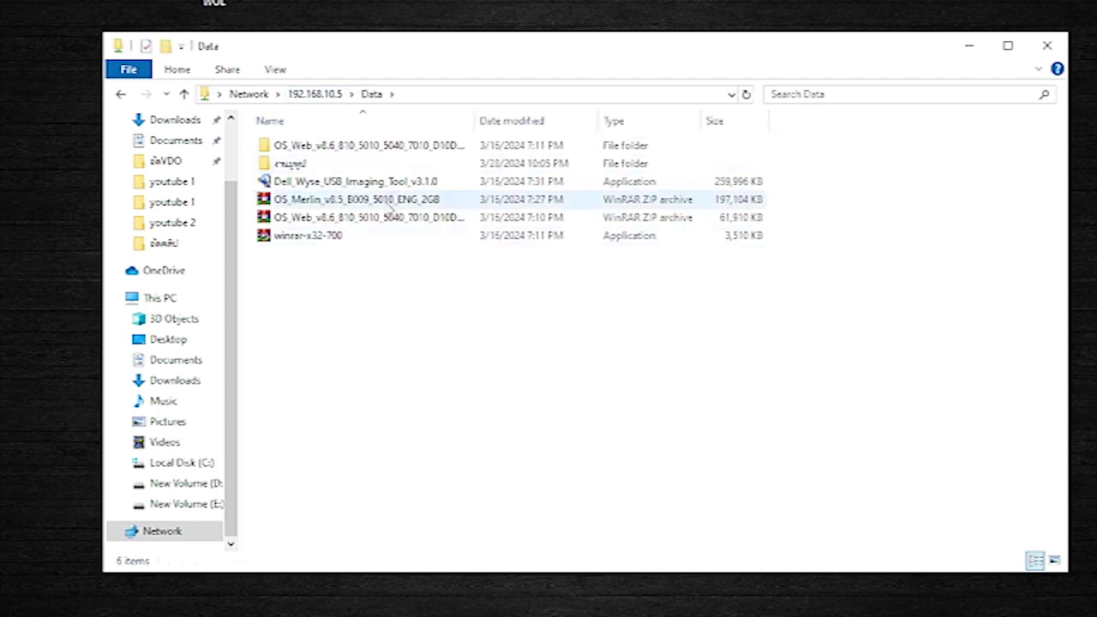
- Go back to This PC, access the server by its name \\dc and open its Data folder
click(120, 95)
click(121, 95)
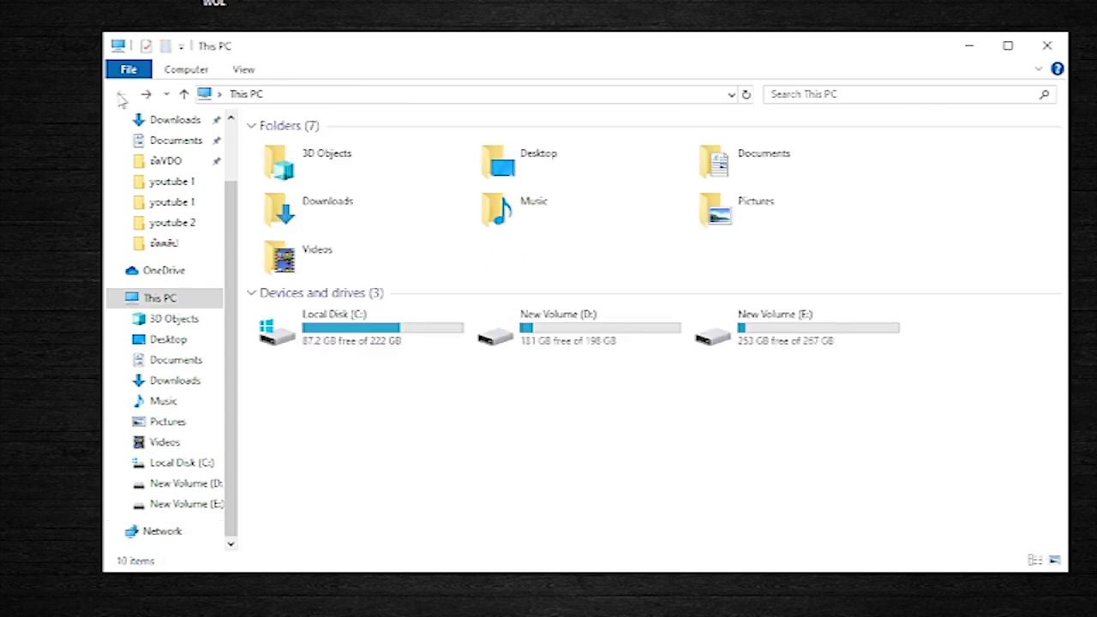
click(308, 95)
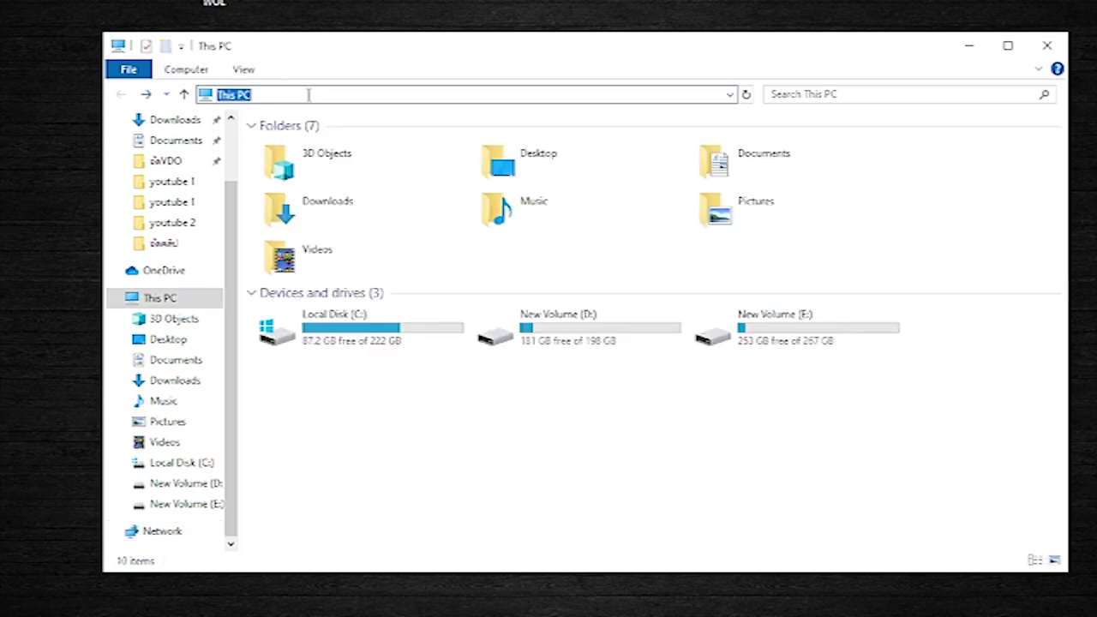
text(\\)
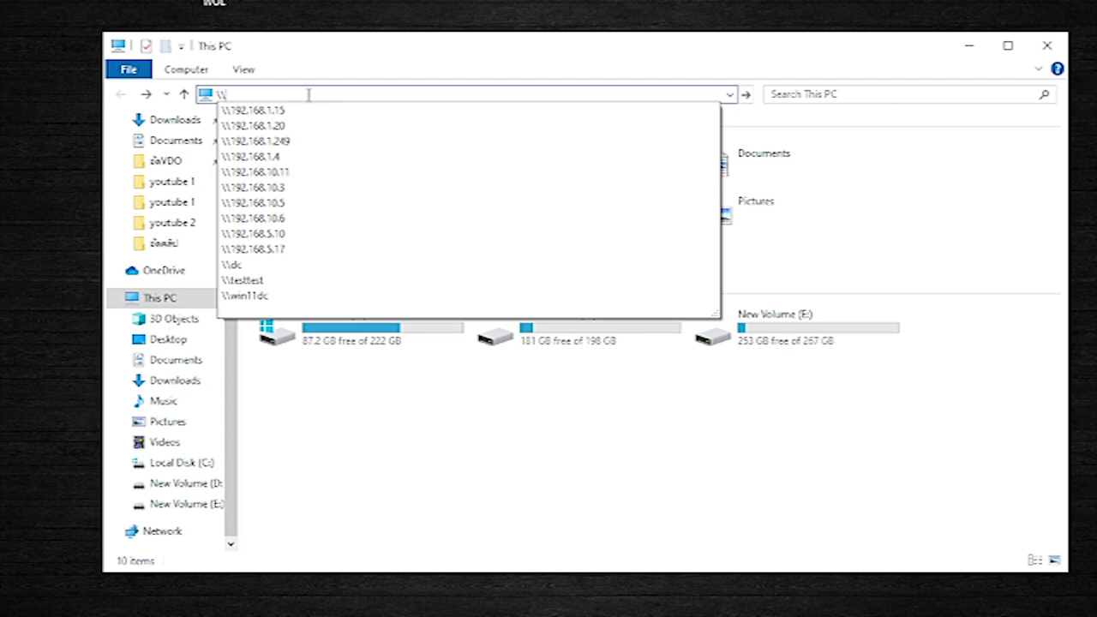
text(dc)
key(Return)
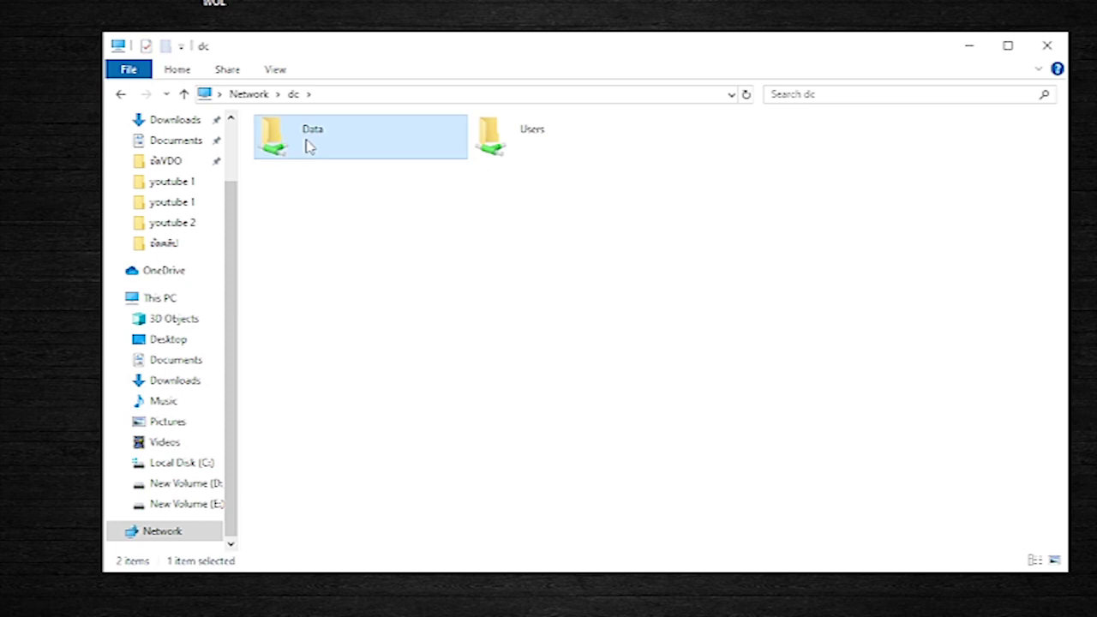
double_click(306, 143)
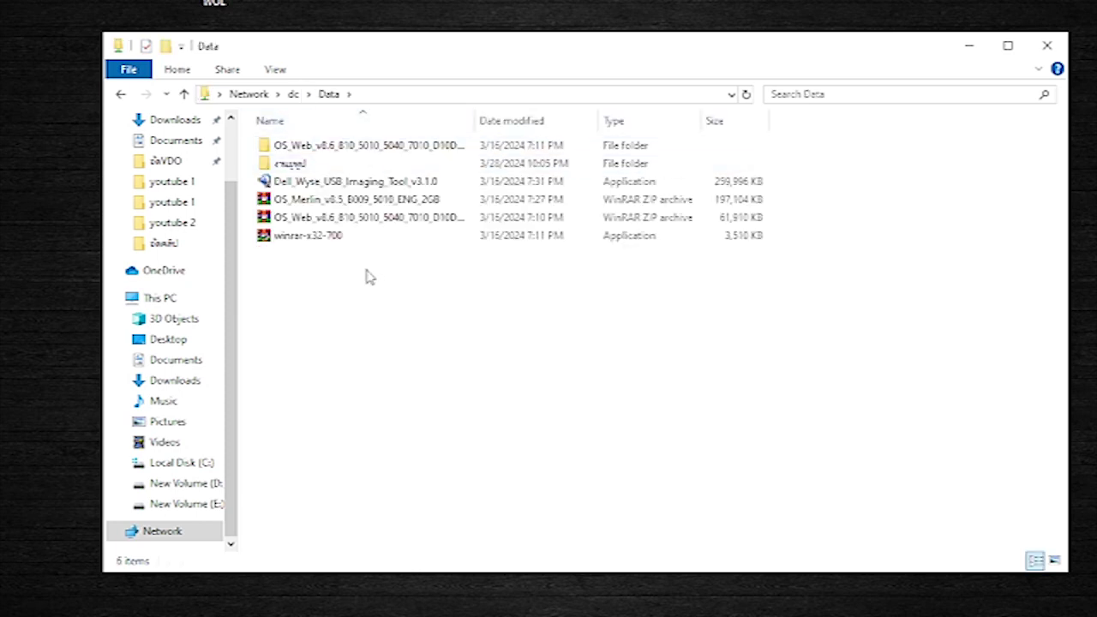